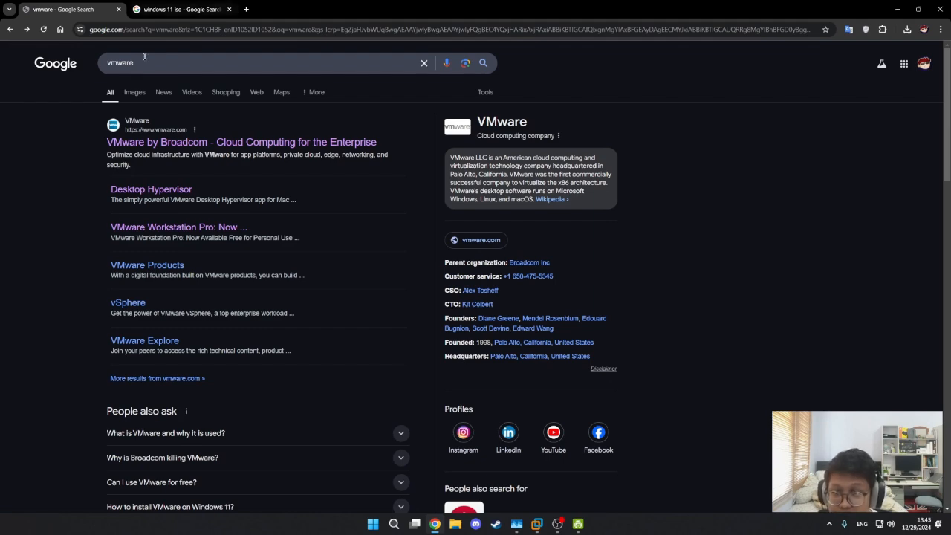
- Open the VMware by Broadcom website from the search results, look over its home page, and return to the results
{"action": "left_click", "coordinate": [133, 145]}
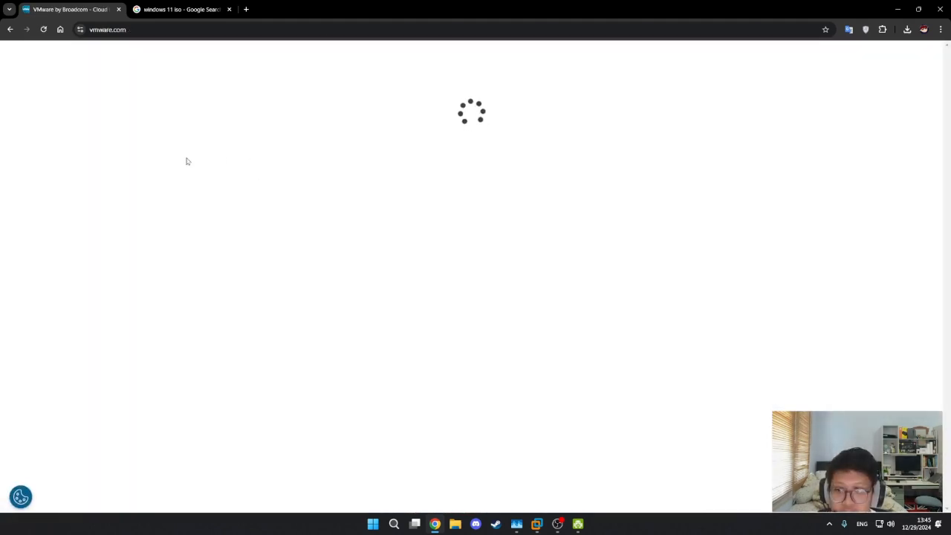
{"action": "scroll", "coordinate": [355, 170], "scroll_direction": "down", "scroll_amount": 4}
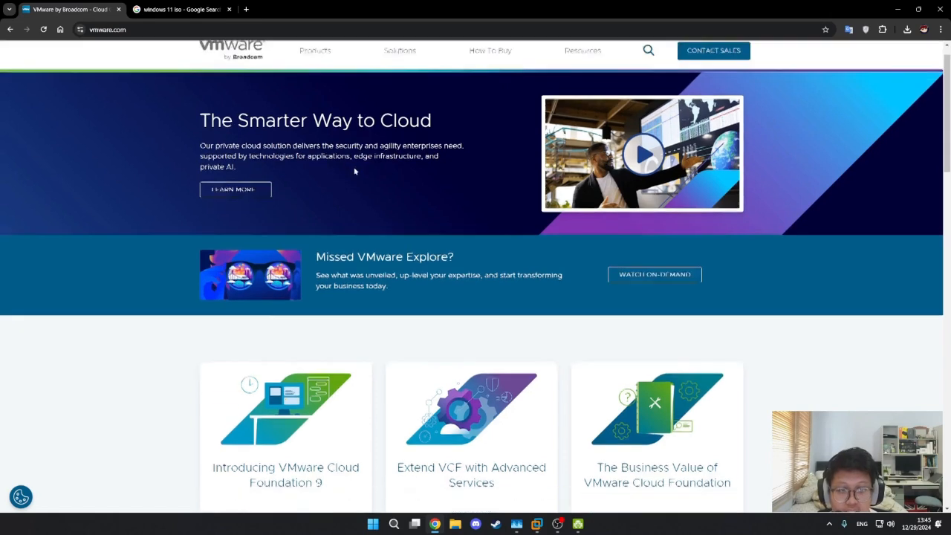
{"action": "scroll", "coordinate": [355, 170], "scroll_direction": "up", "scroll_amount": 3}
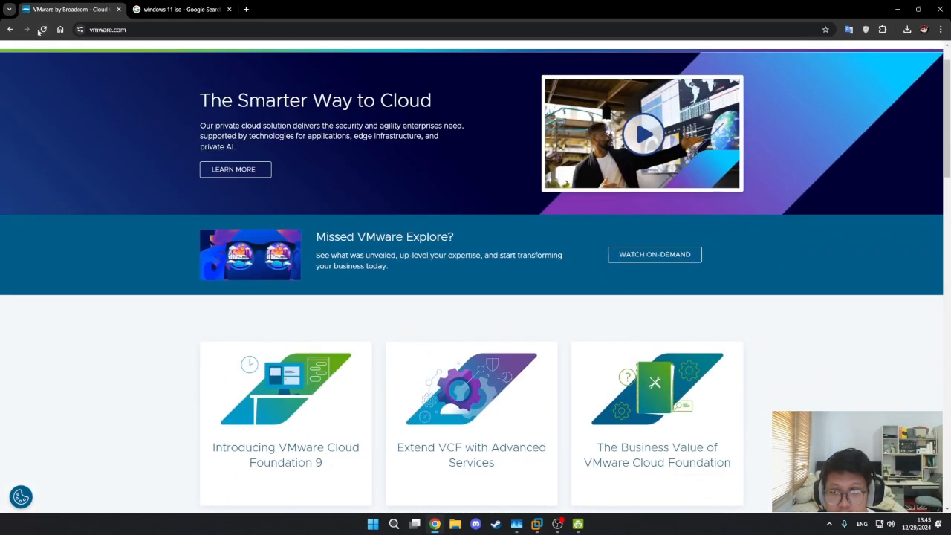
{"action": "left_click", "coordinate": [10, 29]}
- Switch to VMware Workstation to view its home screen, then return to the browser
{"action": "mouse_move", "coordinate": [536, 524]}
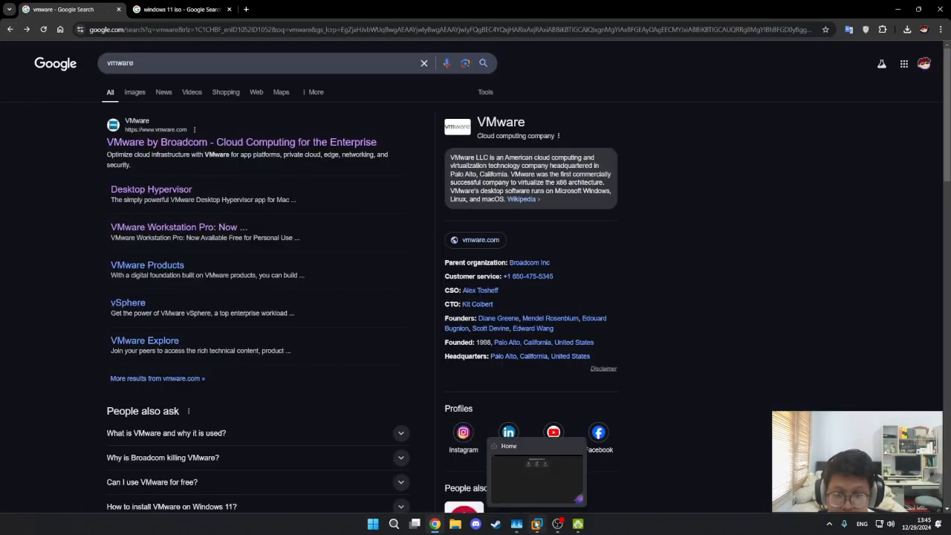
{"action": "left_click", "coordinate": [536, 475]}
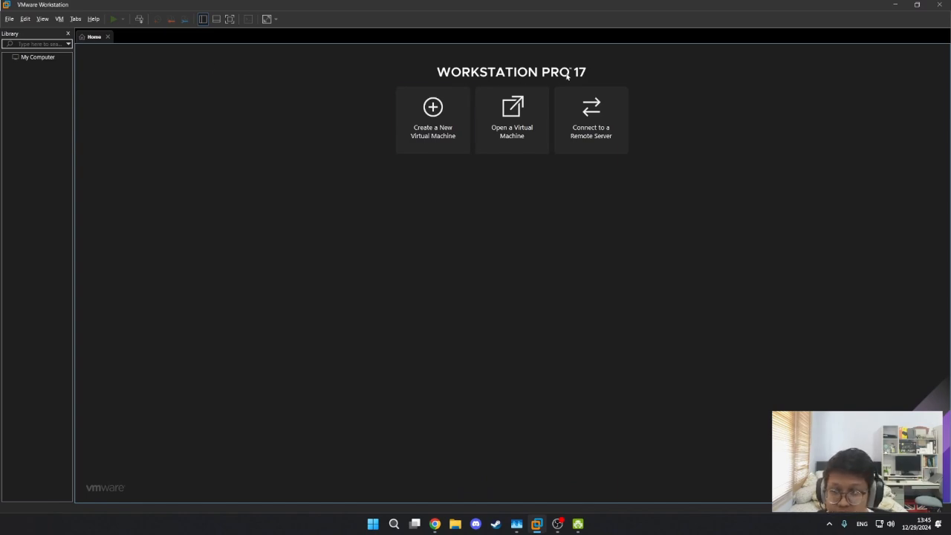
{"action": "key", "text": "alt+Tab"}
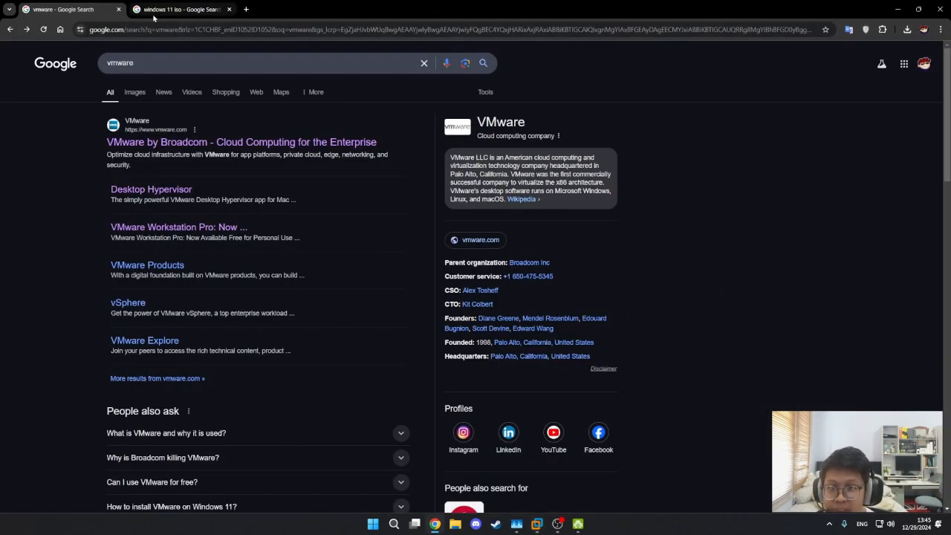
- Open Microsoft's Download Windows 11 page from the "windows 11 iso" search results and find the x64 disk image section
{"action": "left_click", "coordinate": [155, 12]}
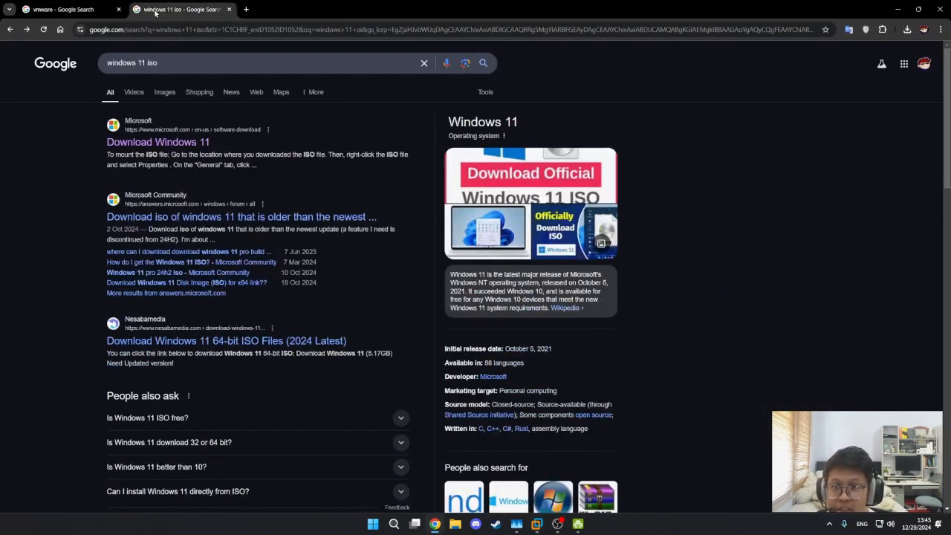
{"action": "left_click", "coordinate": [187, 143]}
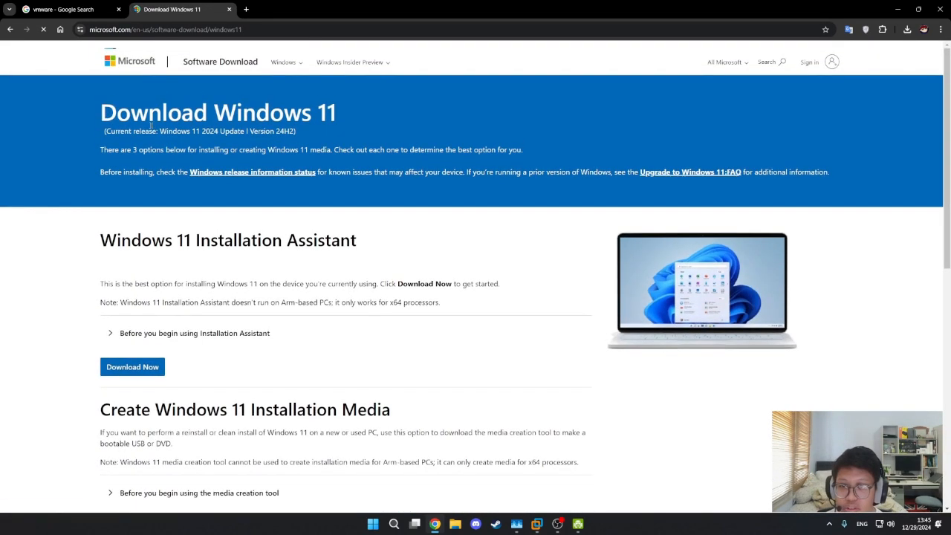
{"action": "scroll", "coordinate": [215, 293], "scroll_direction": "down", "scroll_amount": 5}
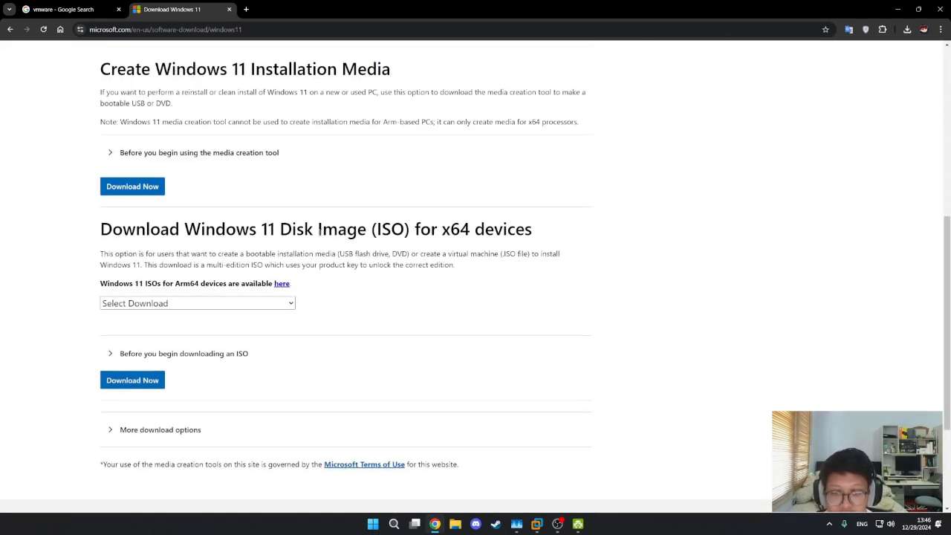
- Select Windows 11 (multi-edition ISO for x64 devices) as the disk image and submit the download request
{"action": "left_click", "coordinate": [219, 305]}
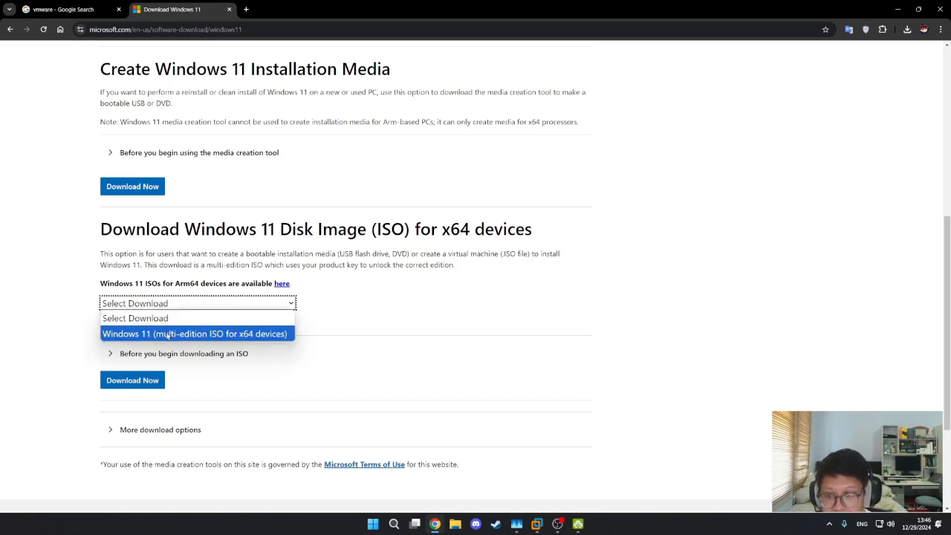
{"action": "left_click", "coordinate": [170, 334]}
{"action": "scroll", "coordinate": [156, 321], "scroll_direction": "down", "scroll_amount": 1}
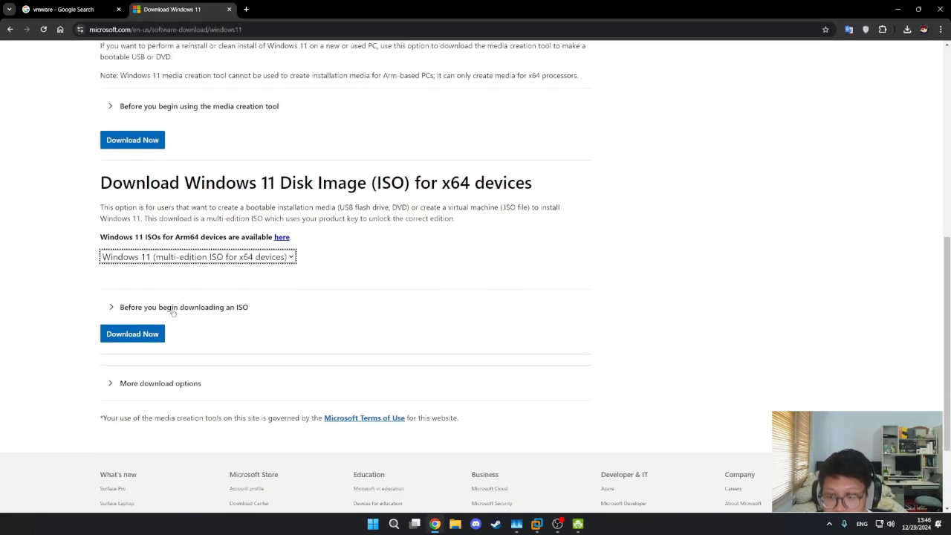
{"action": "left_click", "coordinate": [128, 334]}
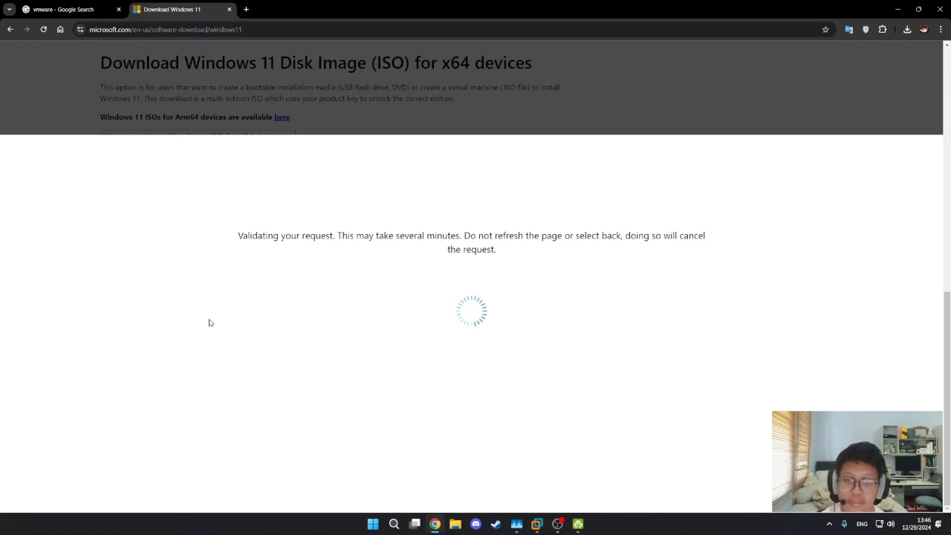
{"action": "scroll", "coordinate": [210, 245], "scroll_direction": "up", "scroll_amount": 2}
{"action": "scroll", "coordinate": [232, 287], "scroll_direction": "down", "scroll_amount": 2}
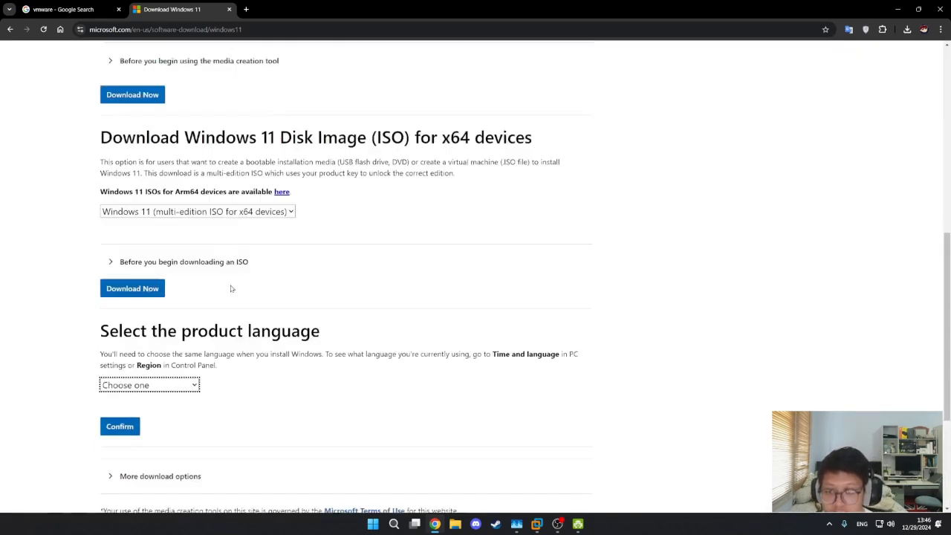
- Choose English (United States) as the product language and confirm it
{"action": "left_click", "coordinate": [177, 308]}
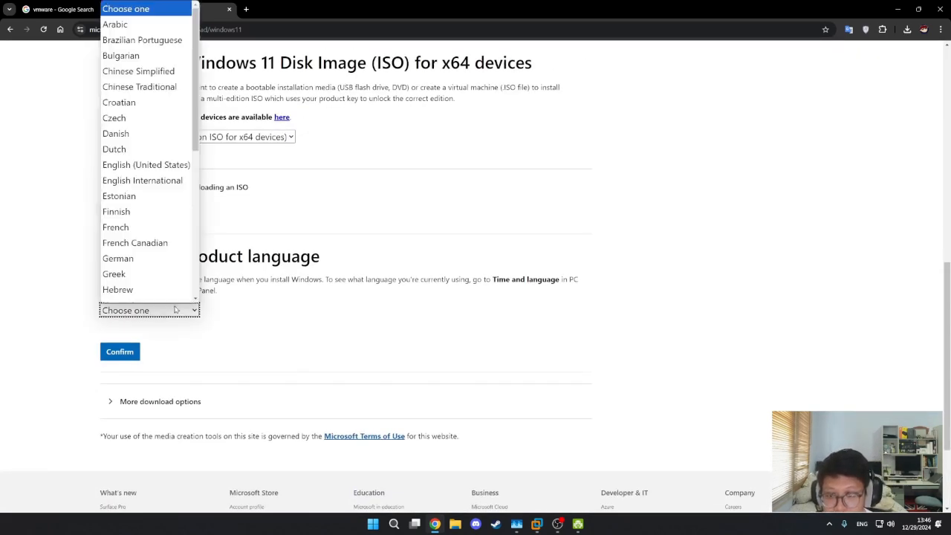
{"action": "left_click", "coordinate": [131, 156]}
{"action": "left_click", "coordinate": [119, 354]}
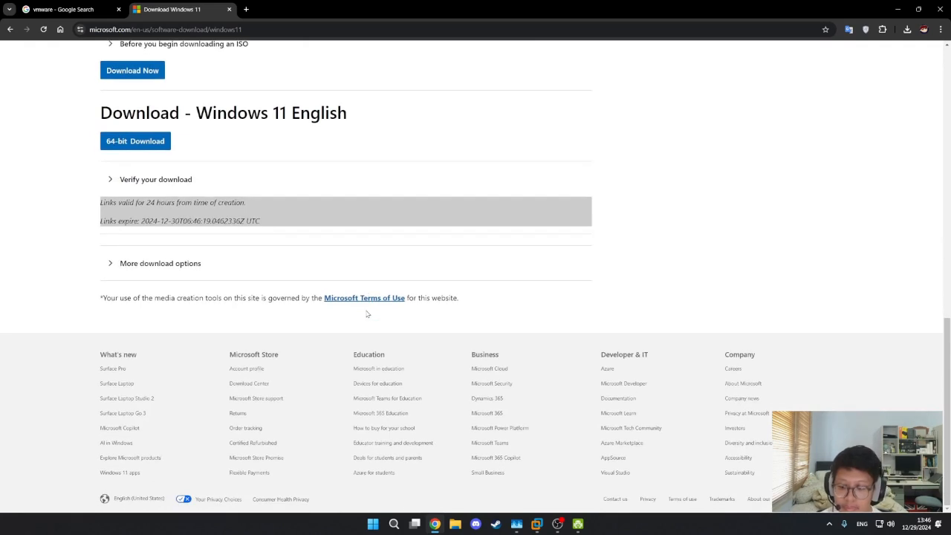
- Start the 64-bit Windows 11 ISO download and cancel it while it is running
{"action": "scroll", "coordinate": [366, 311], "scroll_direction": "up", "scroll_amount": 2}
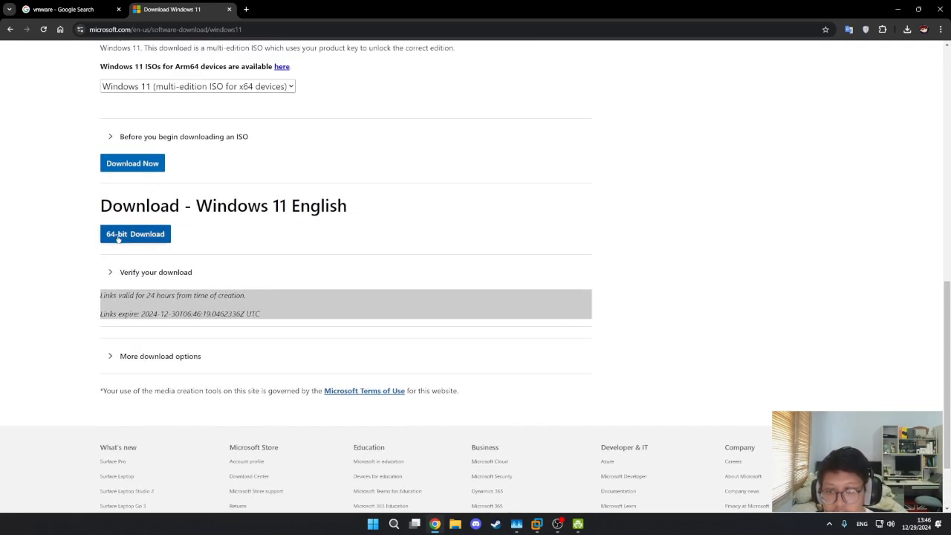
{"action": "left_click", "coordinate": [121, 233]}
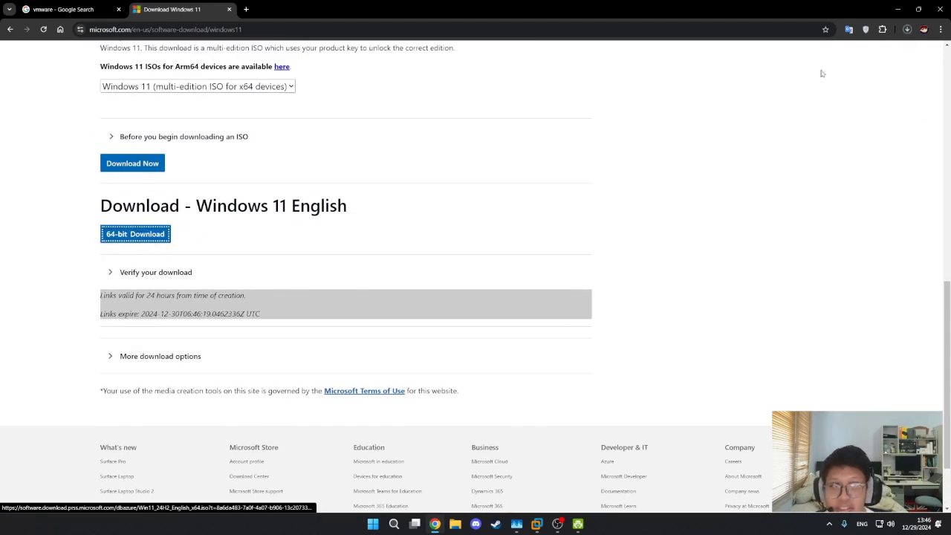
{"action": "left_click", "coordinate": [908, 34]}
{"action": "right_click", "coordinate": [867, 75]}
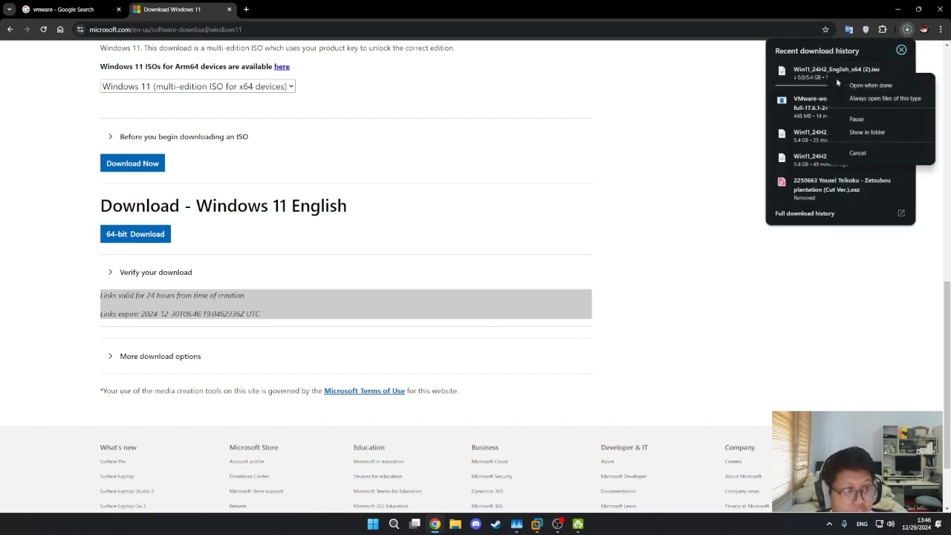
{"action": "left_click", "coordinate": [854, 153]}
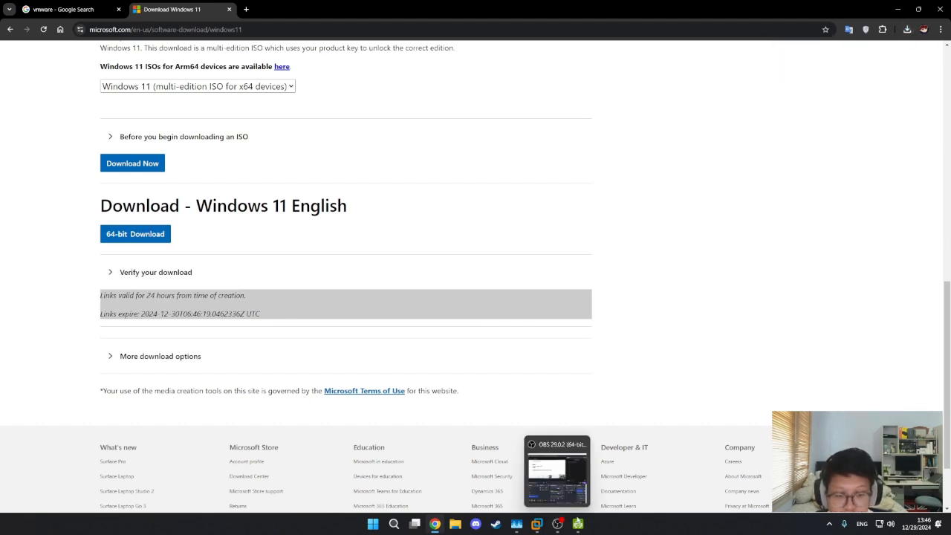
- Switch to VMware Workstation and start creating a new virtual machine with the Typical (recommended) configuration
{"action": "left_click", "coordinate": [512, 475]}
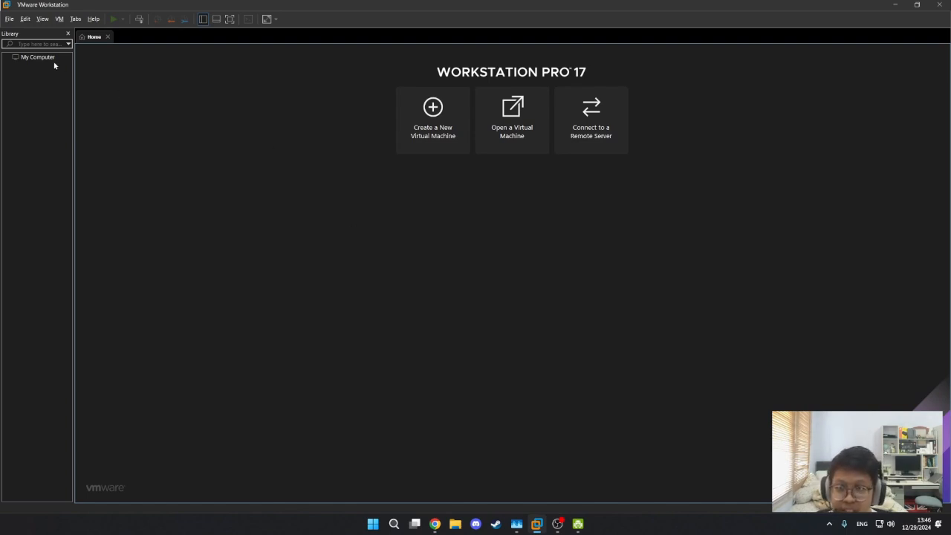
{"action": "left_click", "coordinate": [436, 131]}
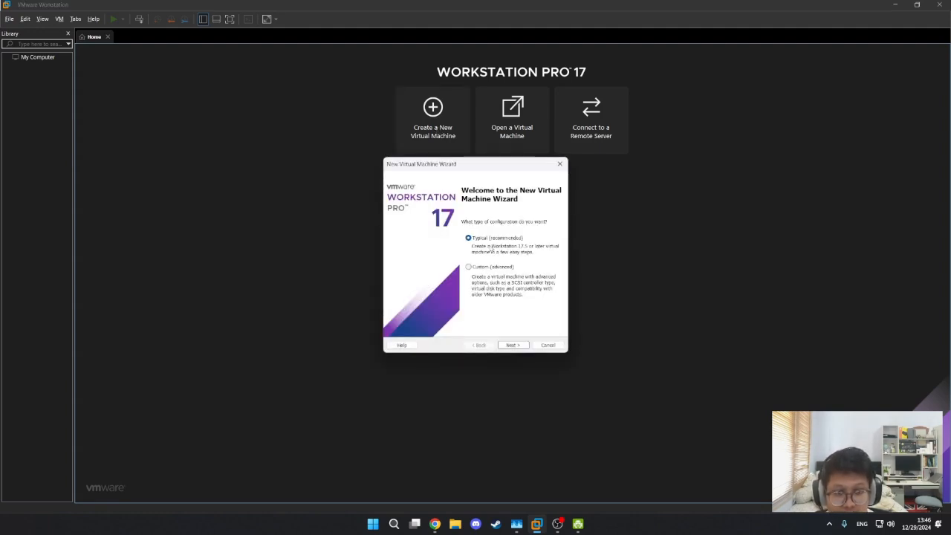
{"action": "left_click", "coordinate": [512, 345]}
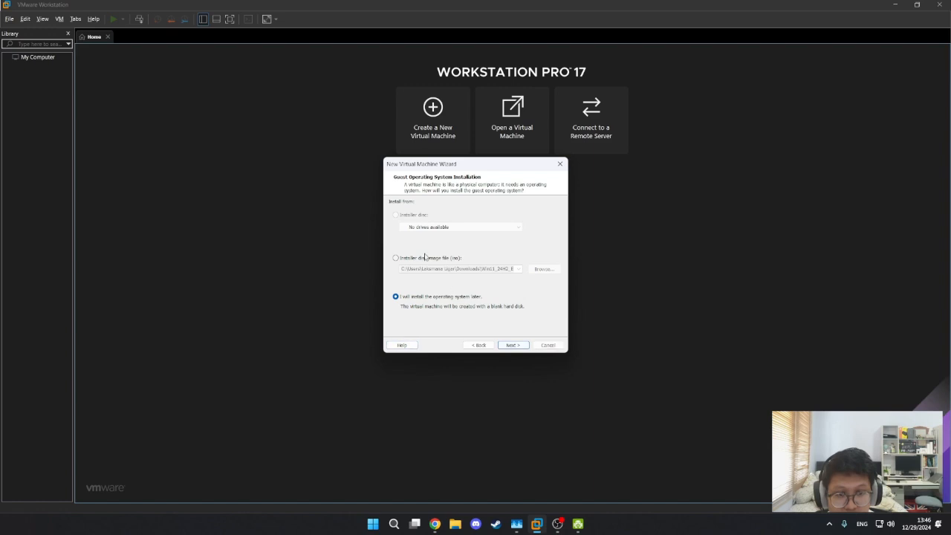
- Use Win11_24H2_English_x64.iso from Downloads as the installer disc image and accept the proposed virtual machine name and location
{"action": "left_click", "coordinate": [396, 257]}
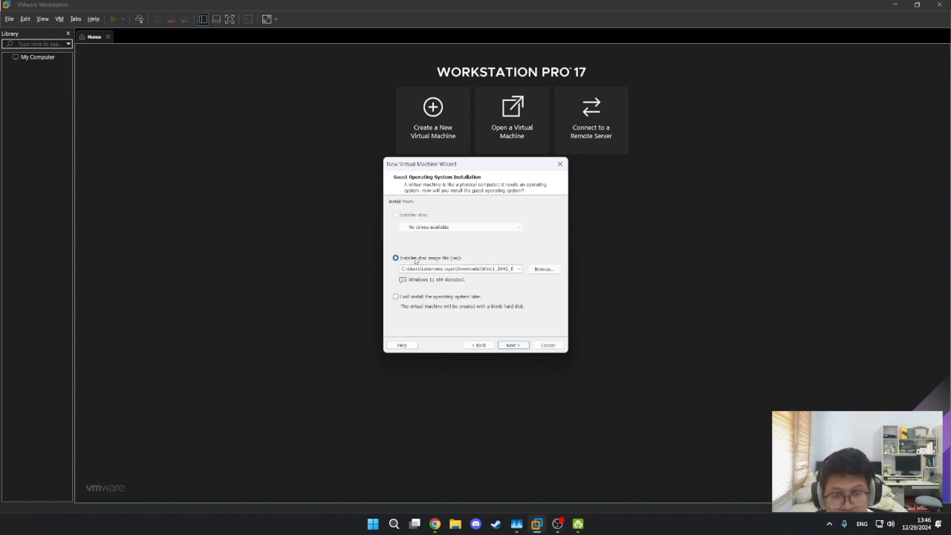
{"action": "left_click", "coordinate": [544, 269]}
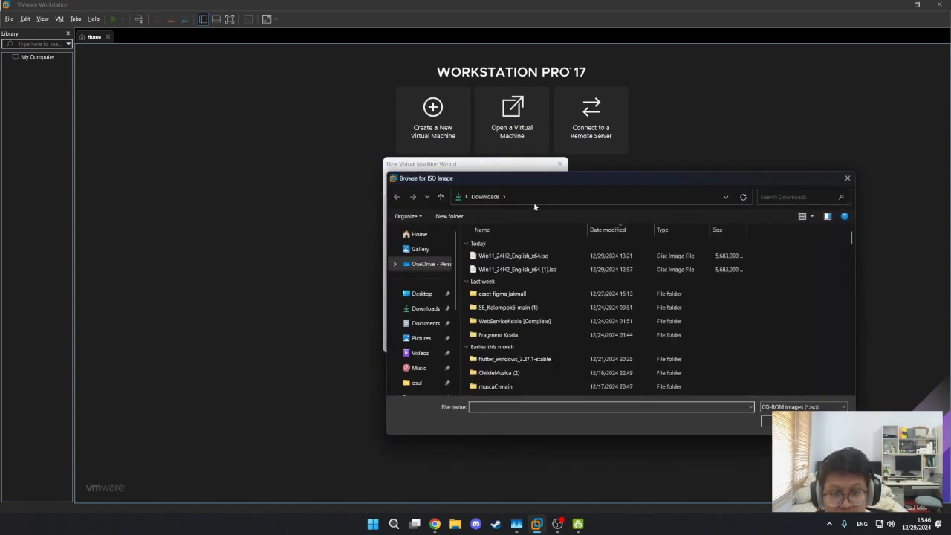
{"action": "double_click", "coordinate": [498, 256]}
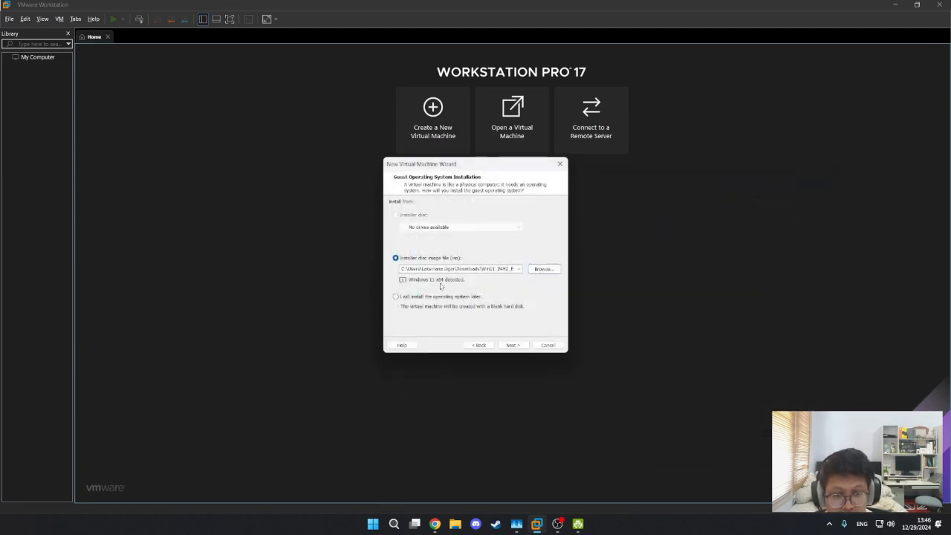
{"action": "left_click", "coordinate": [513, 345]}
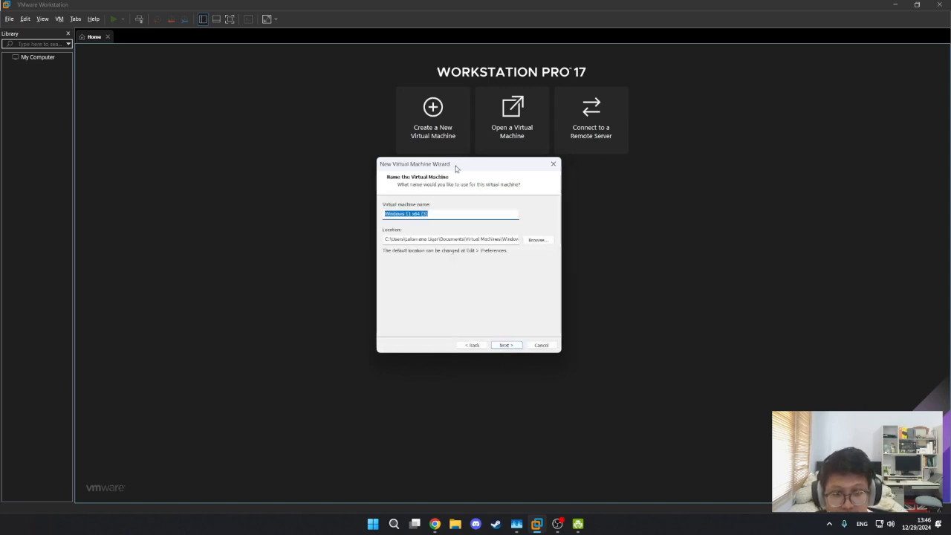
{"action": "left_click_drag", "start_coordinate": [454, 166], "coordinate": [372, 168]}
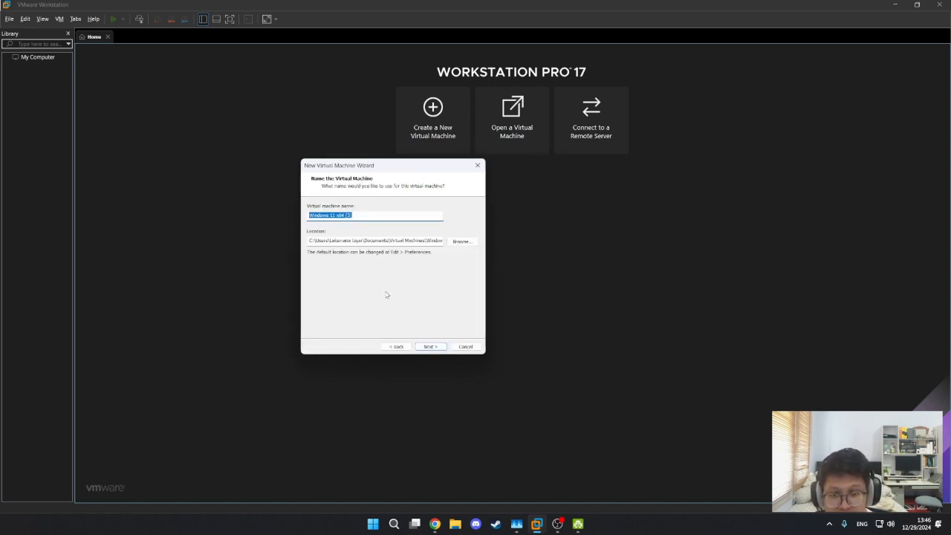
{"action": "left_click", "coordinate": [431, 346]}
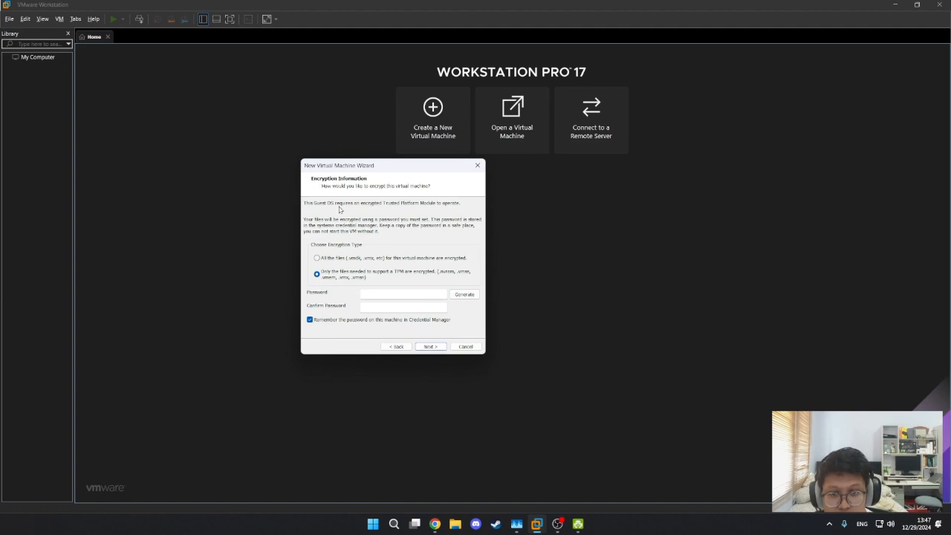
- Generate and copy an encryption password for the virtual machine, encrypting only the files needed to support a TPM
{"action": "left_click_drag", "start_coordinate": [369, 169], "coordinate": [389, 169]}
{"action": "left_click", "coordinate": [483, 294]}
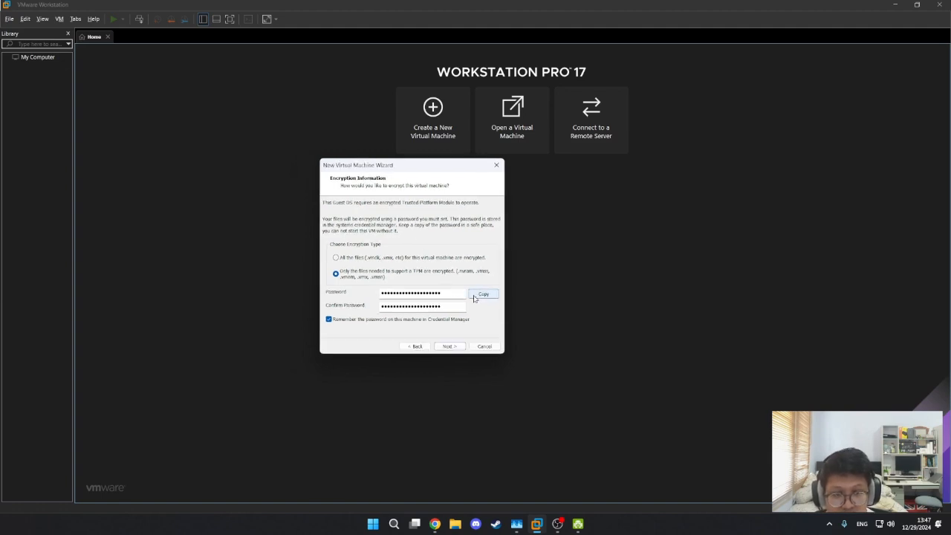
{"action": "left_click", "coordinate": [483, 294]}
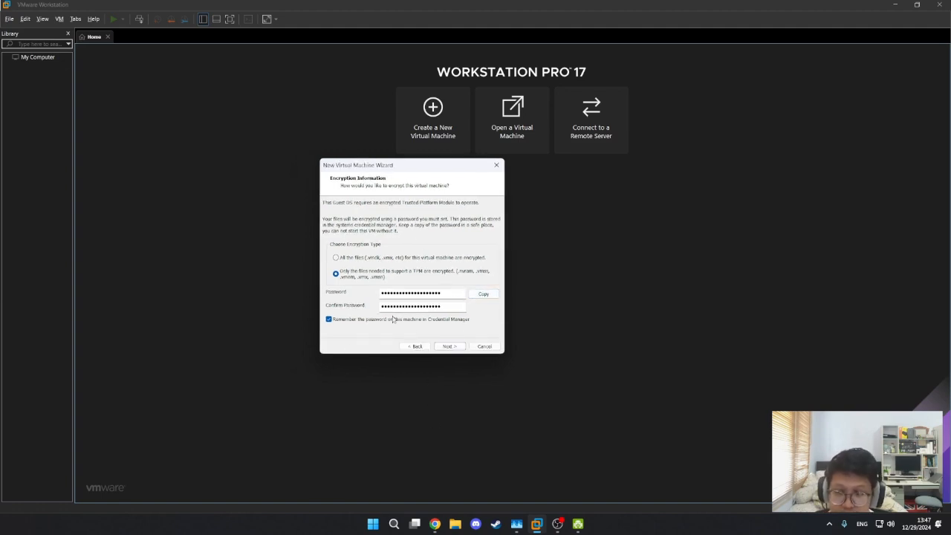
{"action": "left_click", "coordinate": [448, 346]}
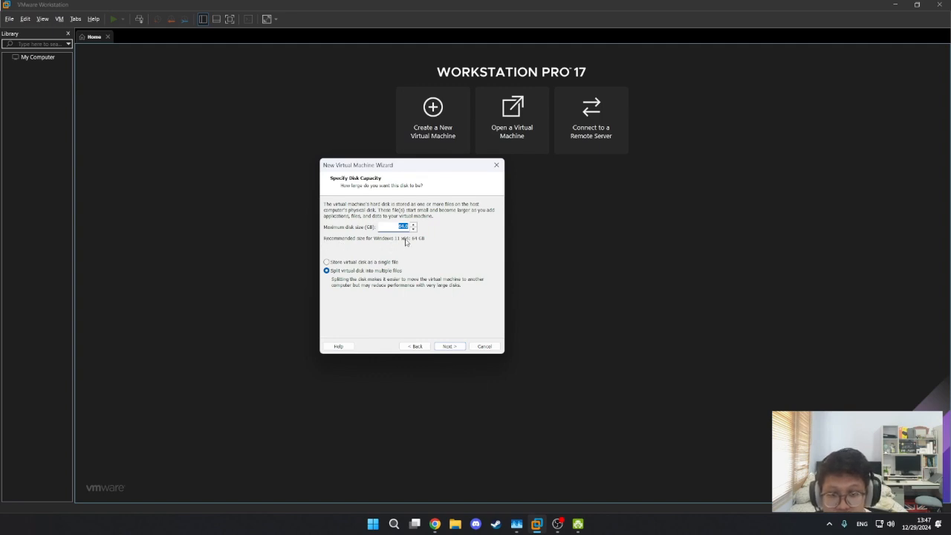
- Accept a 64 GB maximum disk size split into multiple files, and open the virtual machine's hardware customization
{"action": "left_click", "coordinate": [449, 346]}
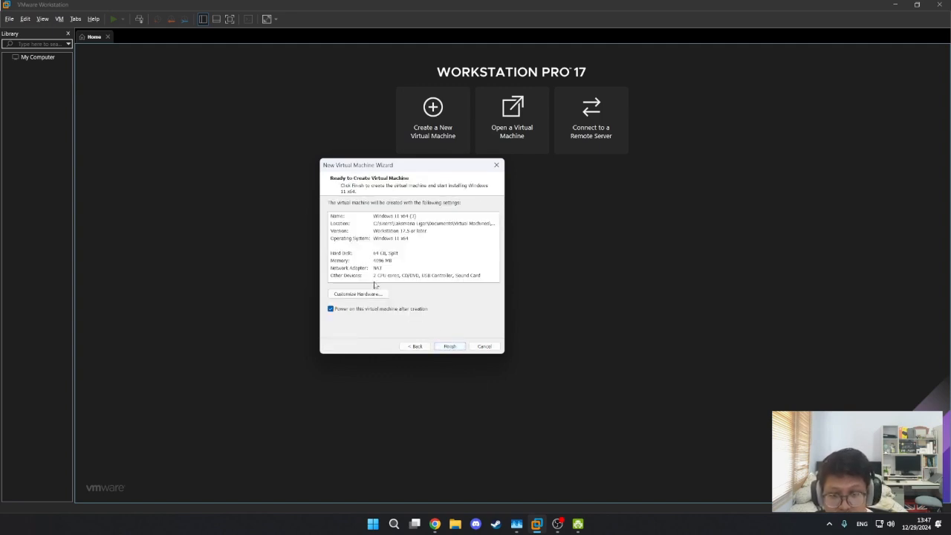
{"action": "left_click_drag", "start_coordinate": [402, 168], "coordinate": [455, 168]}
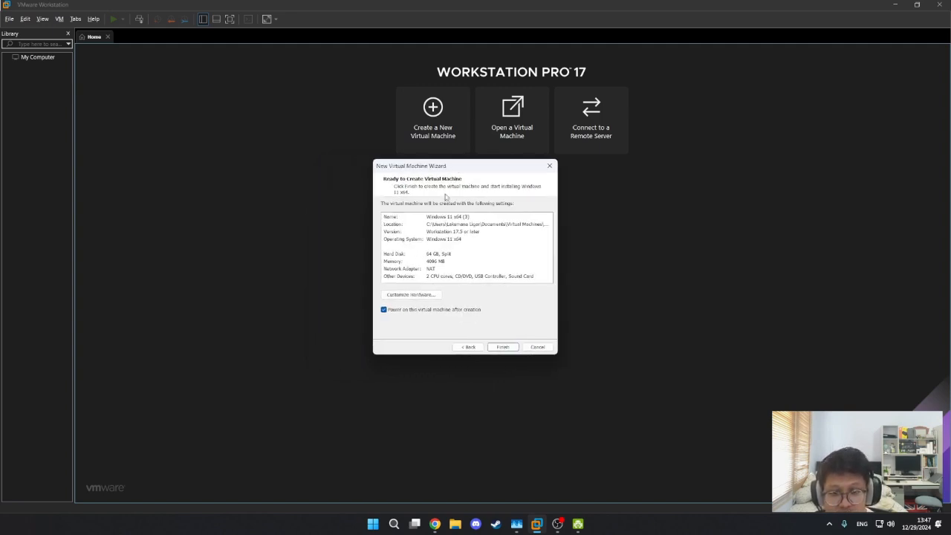
{"action": "left_click", "coordinate": [417, 295]}
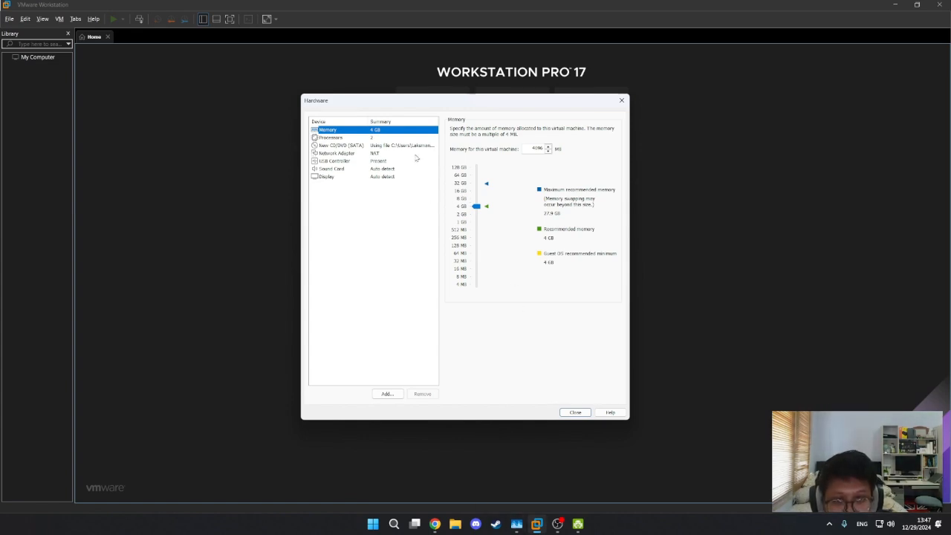
- Set the virtual machine's memory to 16 GB
{"action": "left_click", "coordinate": [378, 138]}
{"action": "left_click", "coordinate": [390, 132]}
{"action": "left_click", "coordinate": [390, 139]}
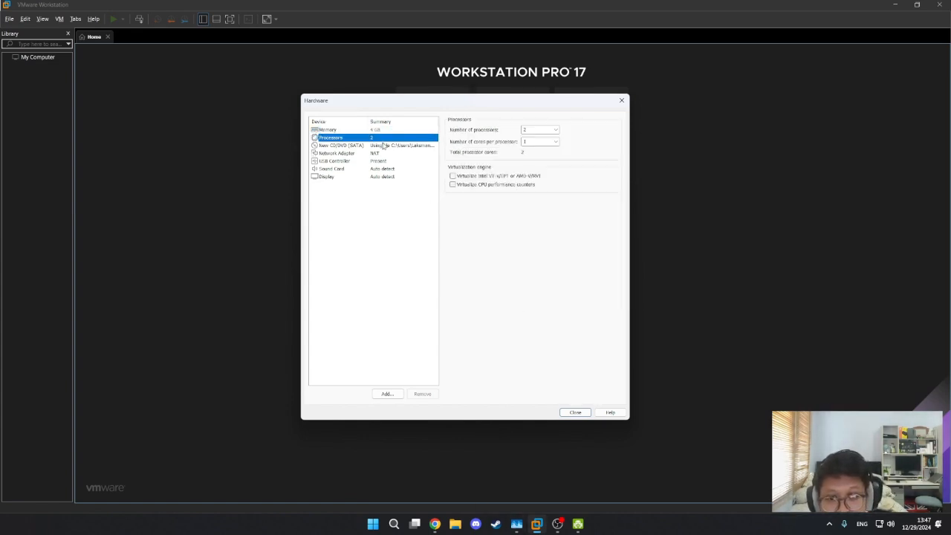
{"action": "left_click", "coordinate": [379, 154]}
{"action": "left_click", "coordinate": [388, 130]}
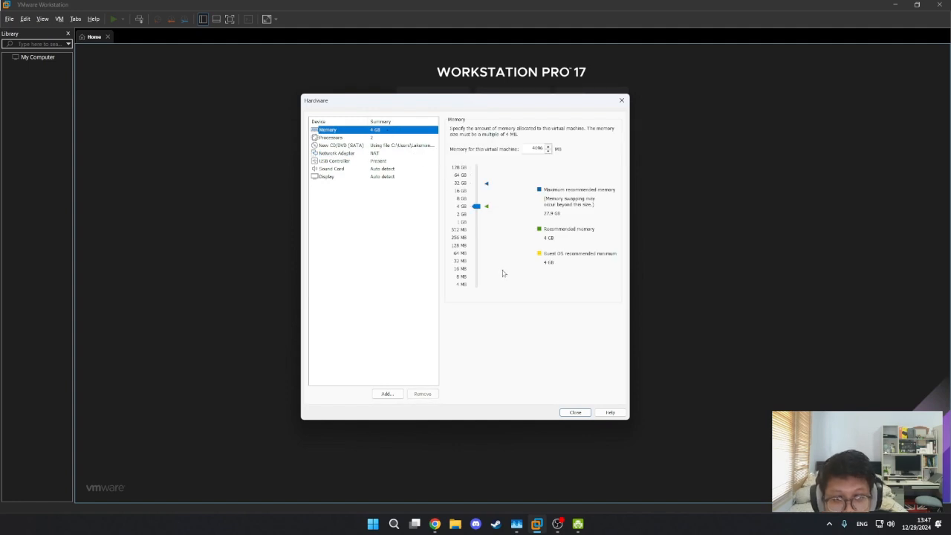
{"action": "left_click", "coordinate": [463, 191]}
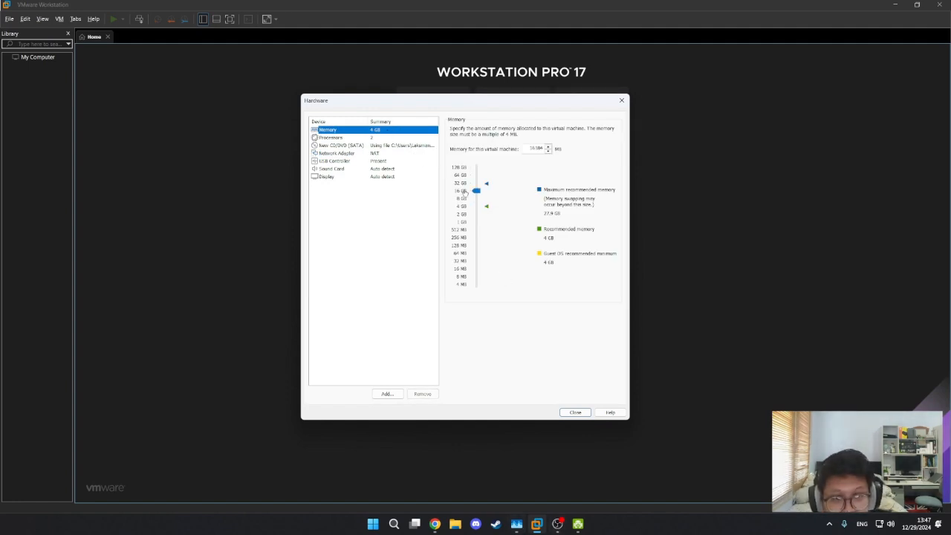
- Set the virtual machine to 4 processors with 2 cores per processor, and close the hardware settings
{"action": "left_click", "coordinate": [358, 141]}
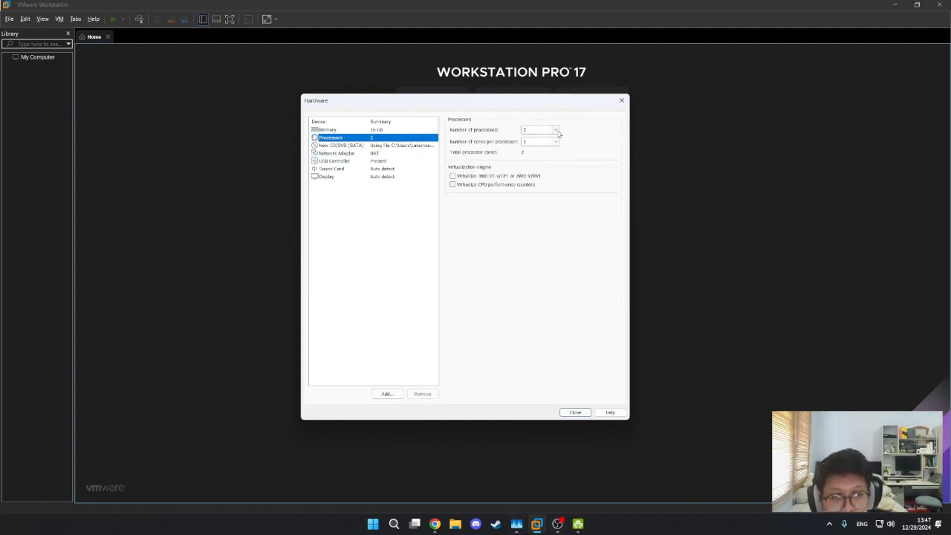
{"action": "left_click", "coordinate": [556, 130]}
{"action": "left_click", "coordinate": [547, 151]}
{"action": "left_click", "coordinate": [556, 142]}
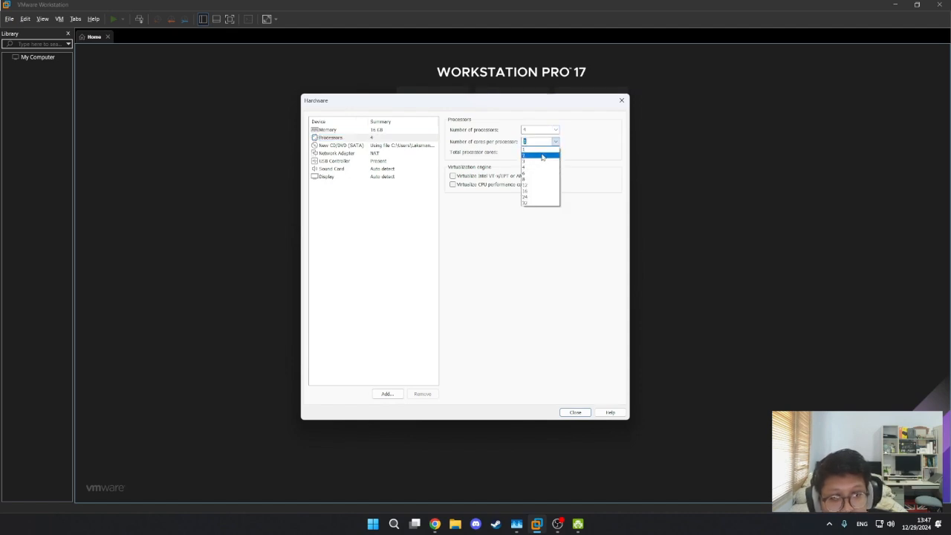
{"action": "left_click", "coordinate": [543, 156]}
{"action": "left_click", "coordinate": [575, 412]}
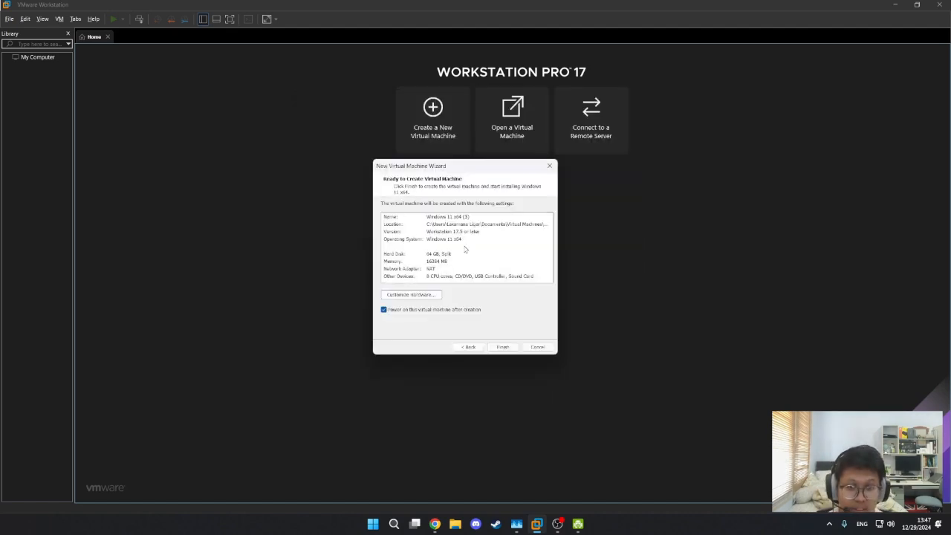
- Finish creating the virtual machine, power it on and boot it from the Windows installation disc
{"action": "left_click", "coordinate": [503, 347]}
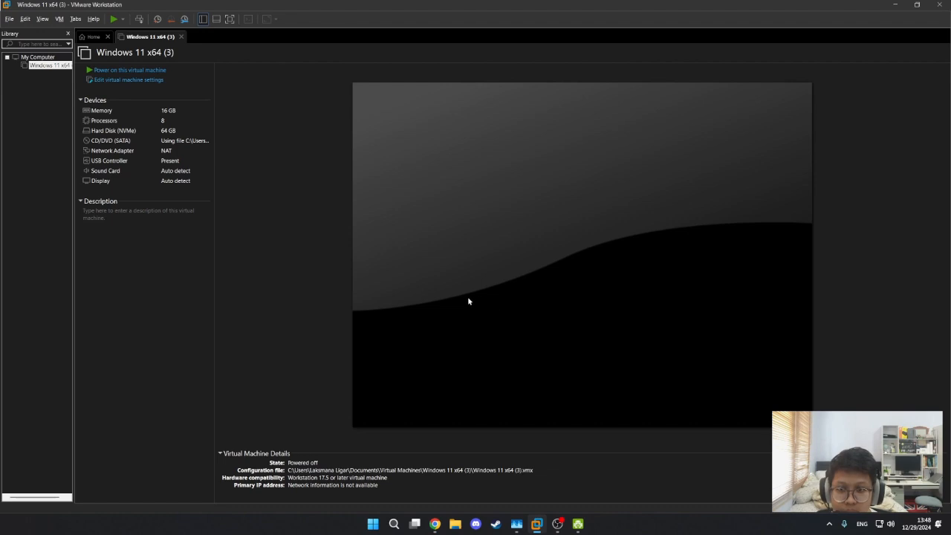
{"action": "left_click", "coordinate": [133, 70]}
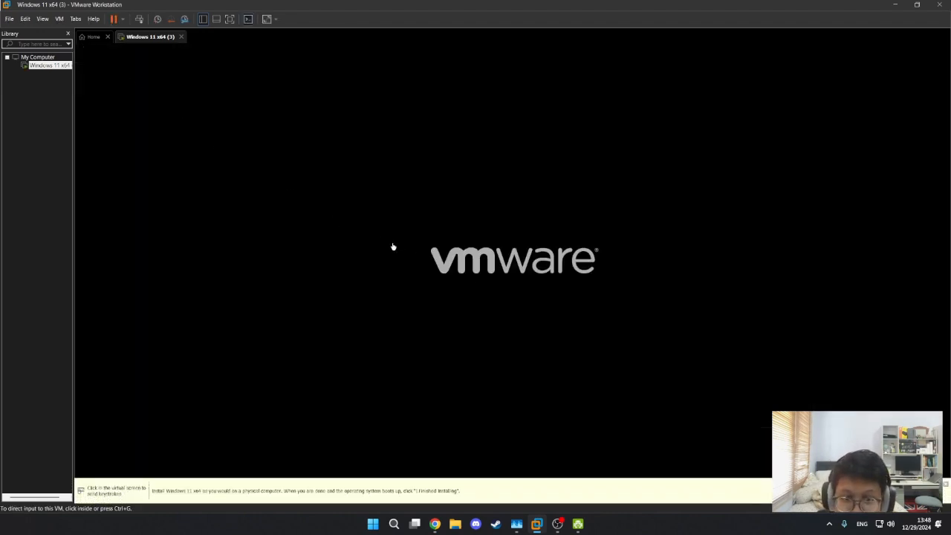
{"action": "left_click", "coordinate": [419, 176]}
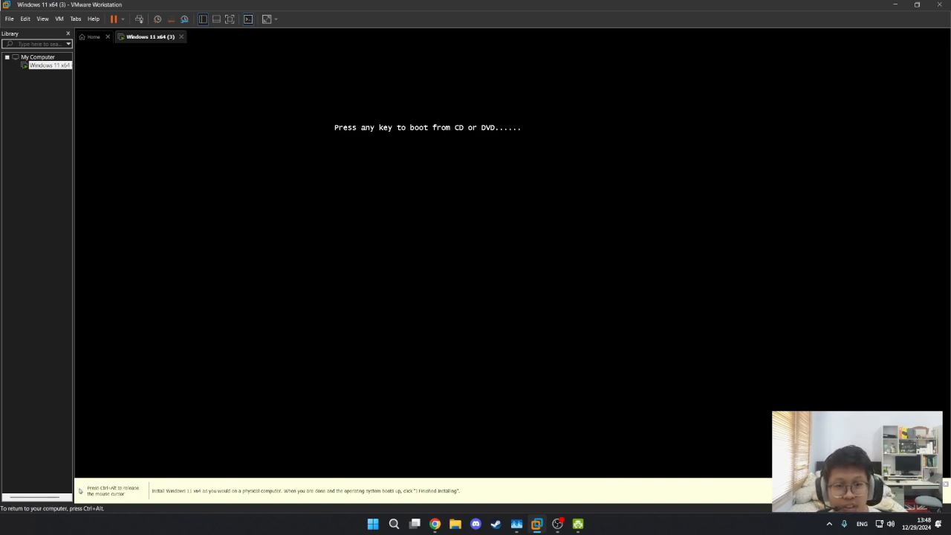
{"action": "key", "text": "Return"}
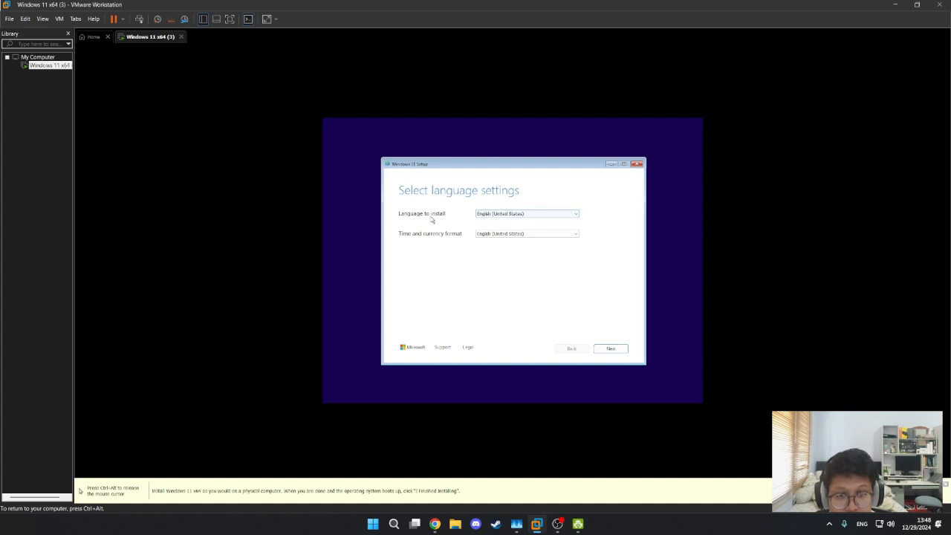
- Set the time and currency format to English (Indonesia) in Windows 11 Setup, and continue to the keyboard settings
{"action": "left_click", "coordinate": [493, 234]}
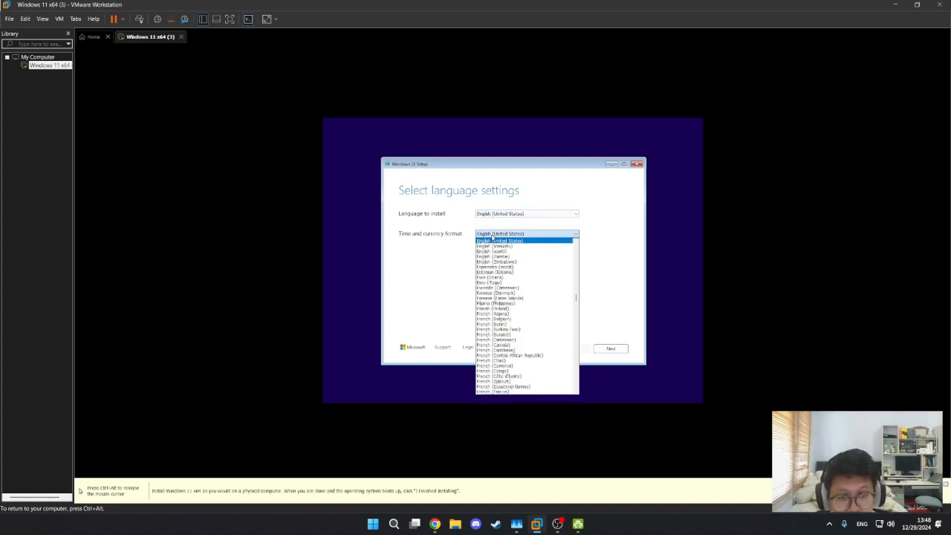
{"action": "left_click", "coordinate": [459, 238]}
{"action": "left_click", "coordinate": [495, 235]}
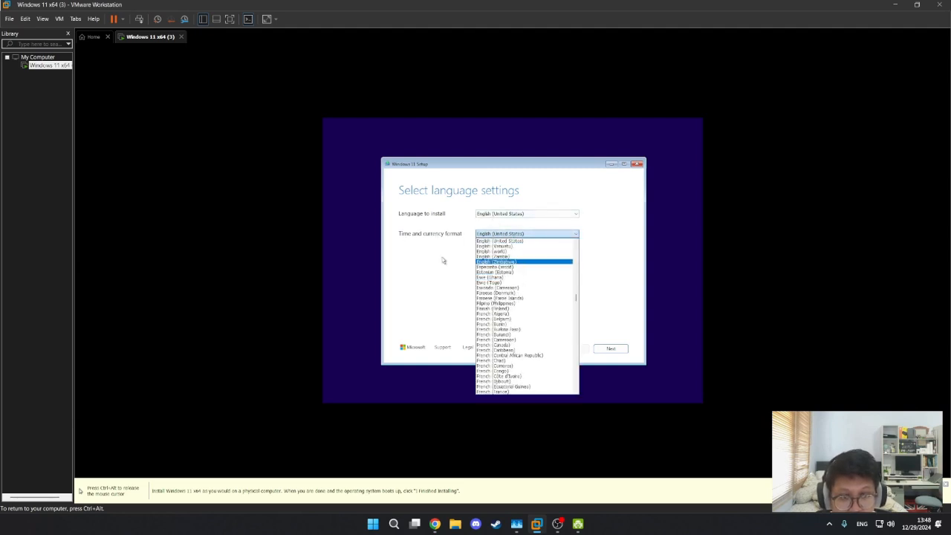
{"action": "scroll", "coordinate": [530, 314], "scroll_direction": "down", "scroll_amount": 2}
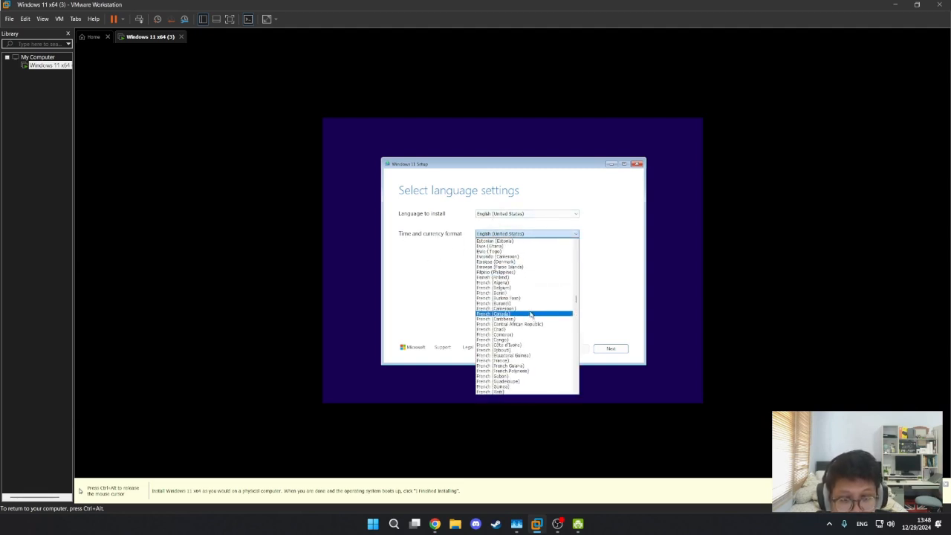
{"action": "scroll", "coordinate": [531, 314], "scroll_direction": "down", "scroll_amount": 15}
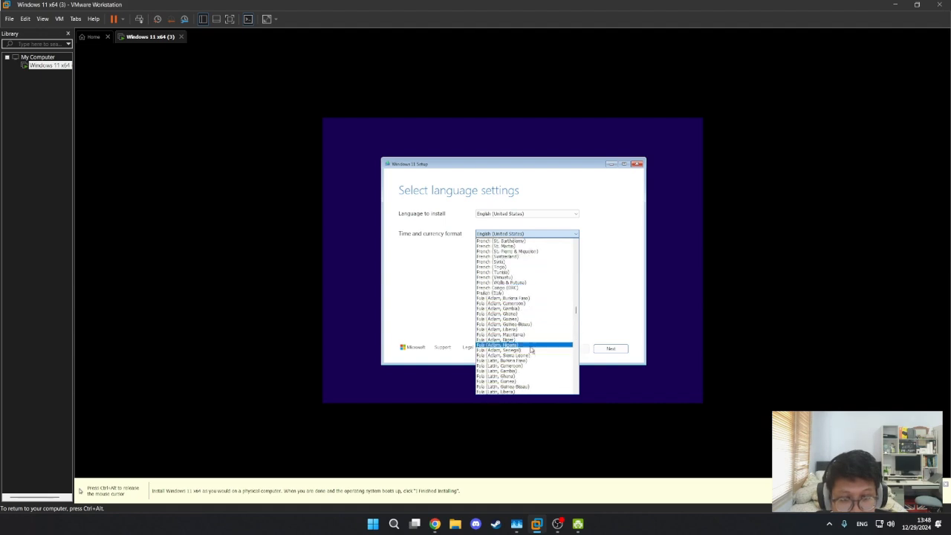
{"action": "scroll", "coordinate": [532, 350], "scroll_direction": "up", "scroll_amount": 20}
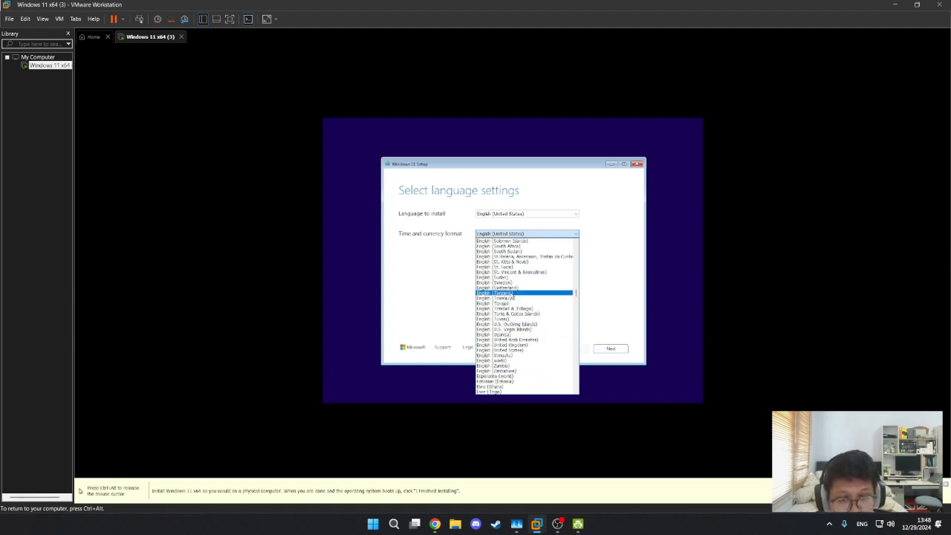
{"action": "scroll", "coordinate": [512, 297], "scroll_direction": "up", "scroll_amount": 10}
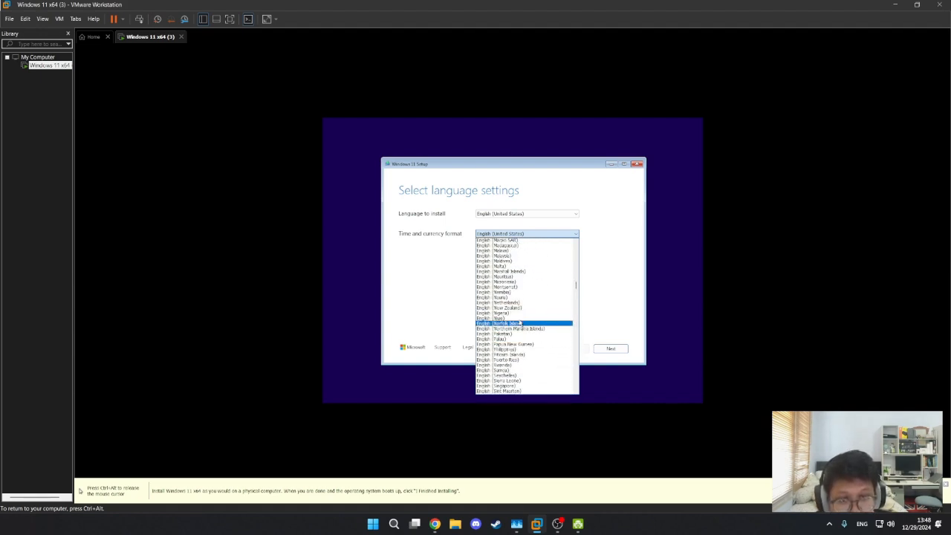
{"action": "scroll", "coordinate": [524, 323], "scroll_direction": "up", "scroll_amount": 9}
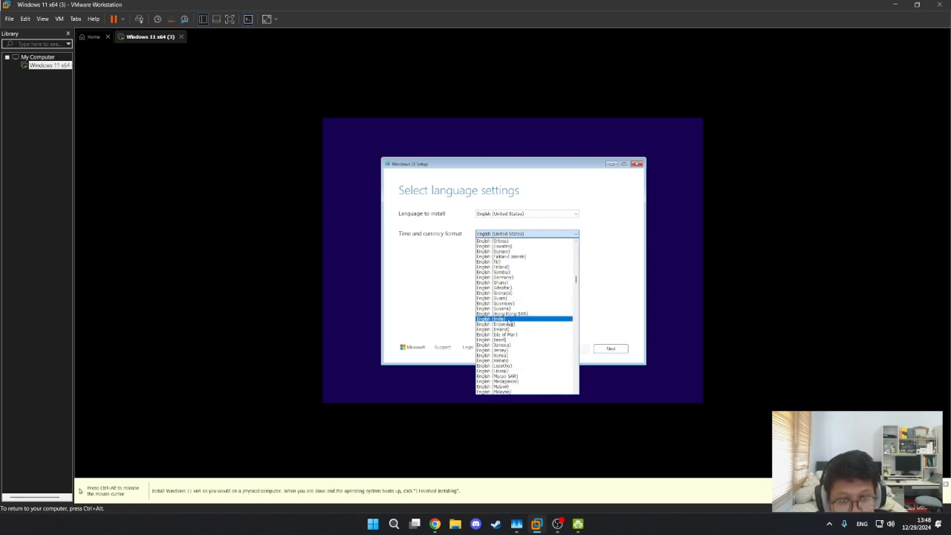
{"action": "left_click", "coordinate": [524, 324]}
{"action": "left_click", "coordinate": [605, 349]}
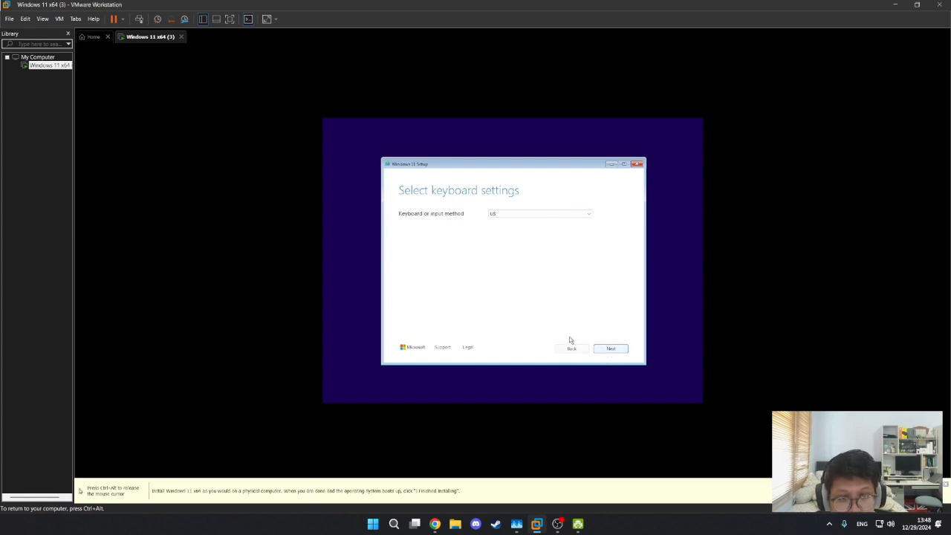
- Keep the US keyboard and choose Install Windows 11, agreeing that all files, apps and settings will be deleted
{"action": "left_click", "coordinate": [493, 215]}
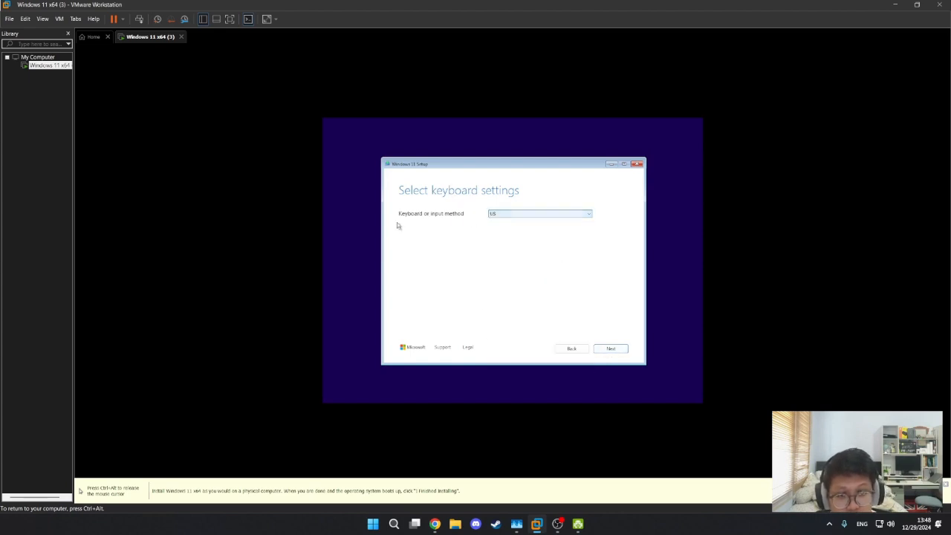
{"action": "left_click", "coordinate": [614, 349]}
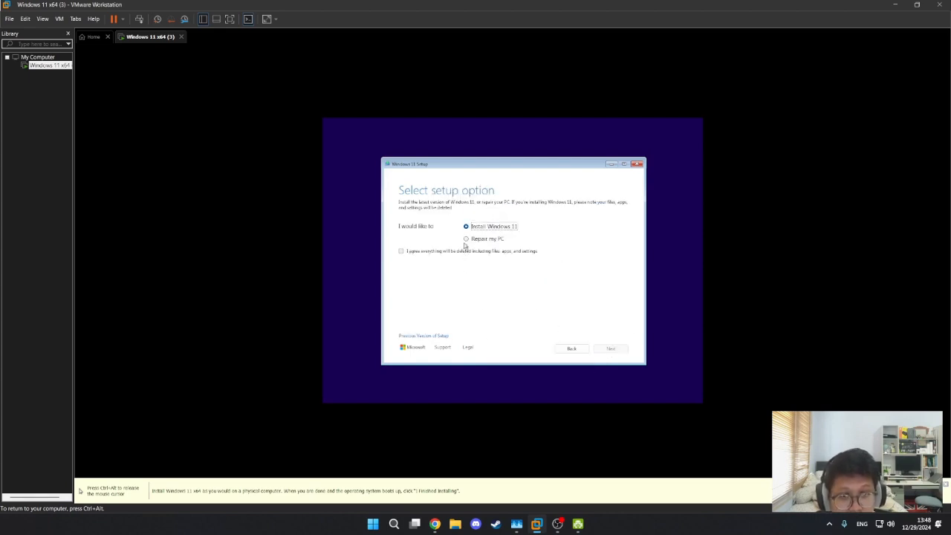
{"action": "left_click", "coordinate": [427, 252]}
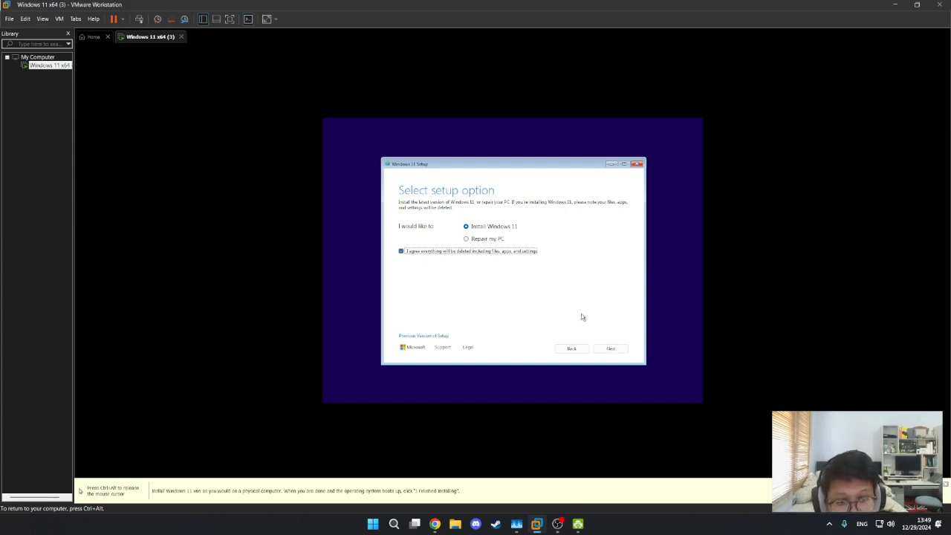
{"action": "left_click", "coordinate": [612, 349]}
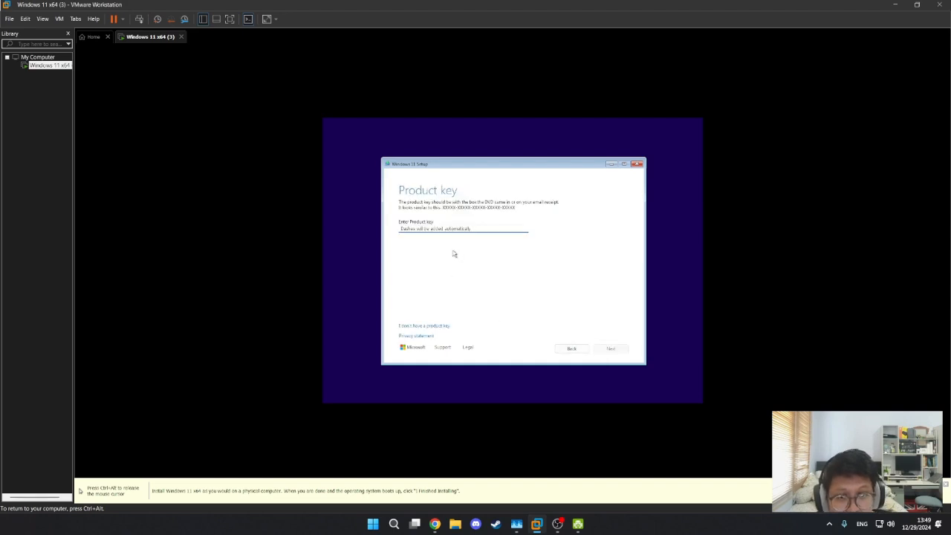
- Continue without a product key and accept Windows 11 Home as the image to install
{"action": "left_click", "coordinate": [414, 327]}
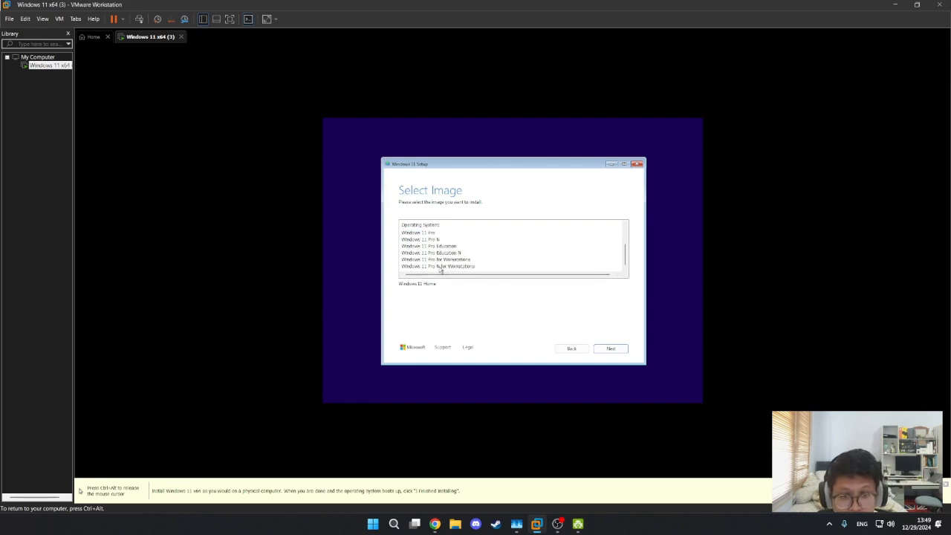
{"action": "left_click", "coordinate": [610, 348]}
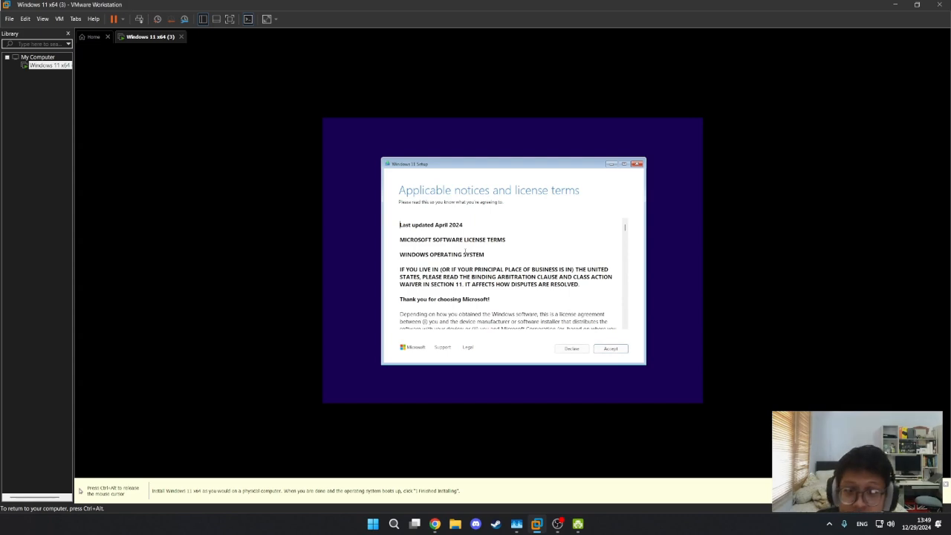
- Accept the license terms and start installing Windows 11 on Disk 0 Unallocated Space
{"action": "left_click", "coordinate": [608, 348]}
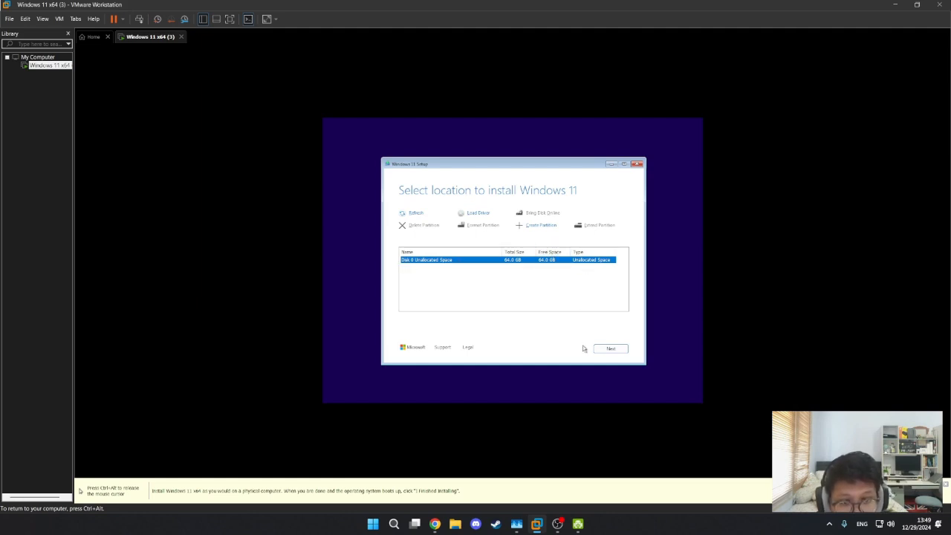
{"action": "left_click", "coordinate": [609, 349]}
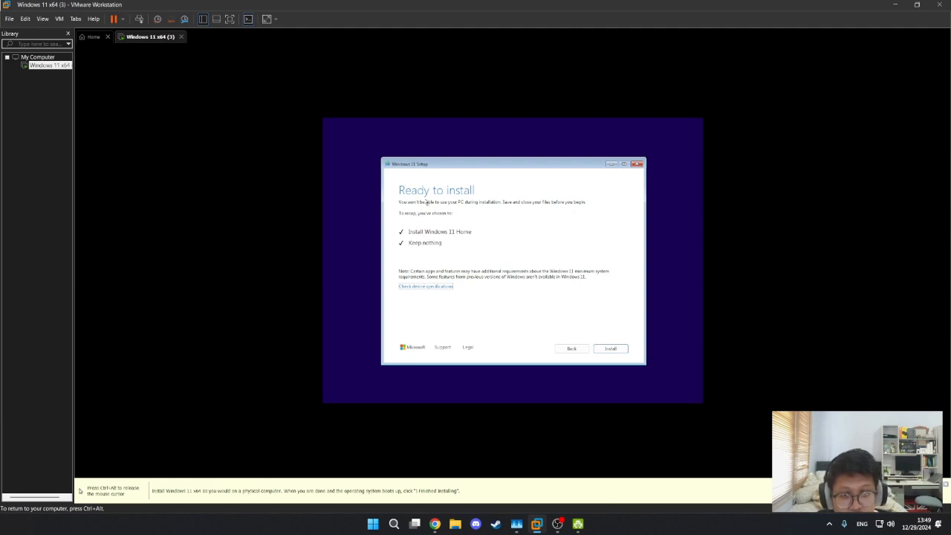
{"action": "left_click", "coordinate": [607, 348]}
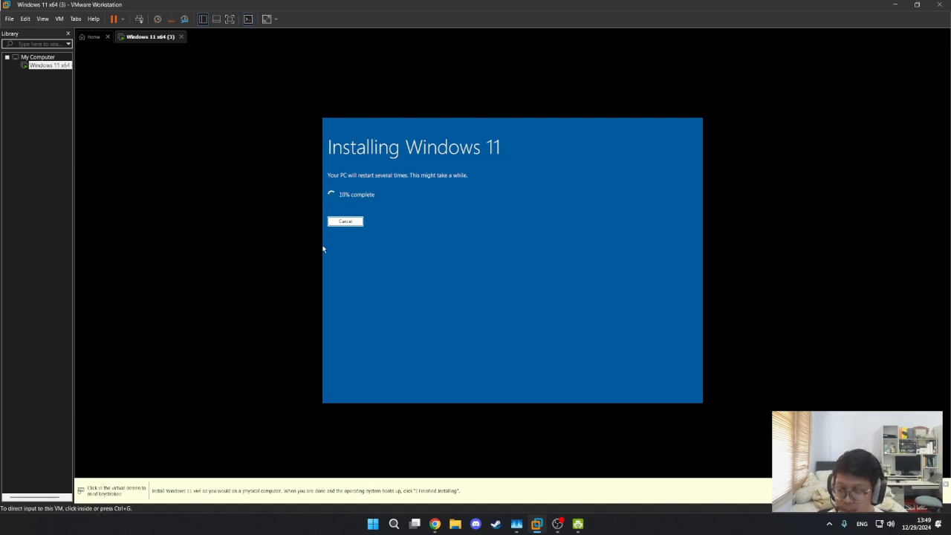
{"action": "left_click", "coordinate": [381, 306]}
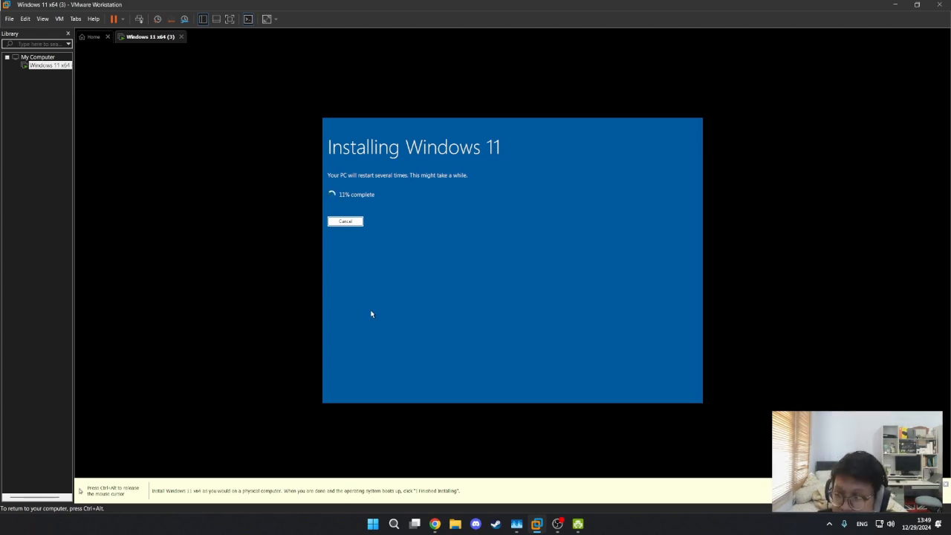
{"action": "key", "text": "ctrl+alt"}
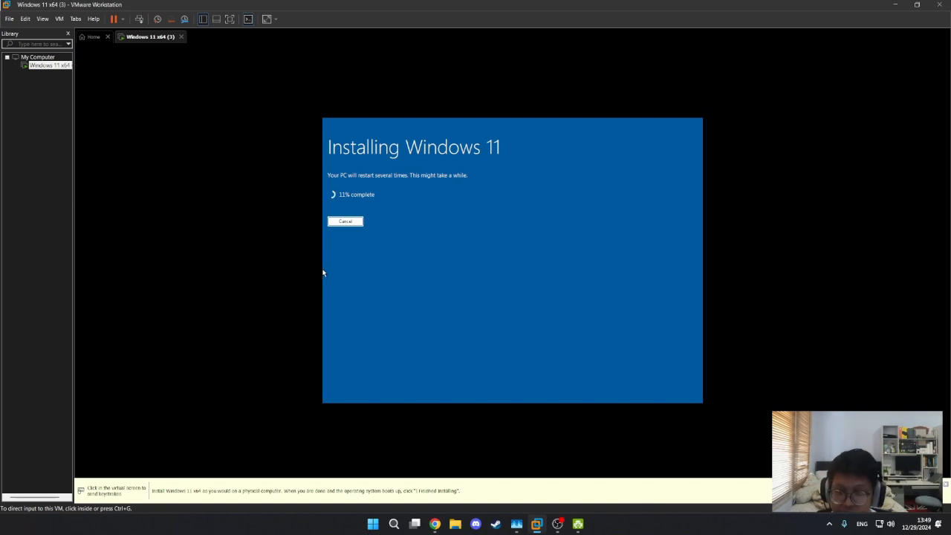
{"action": "key", "text": "alt+Tab"}
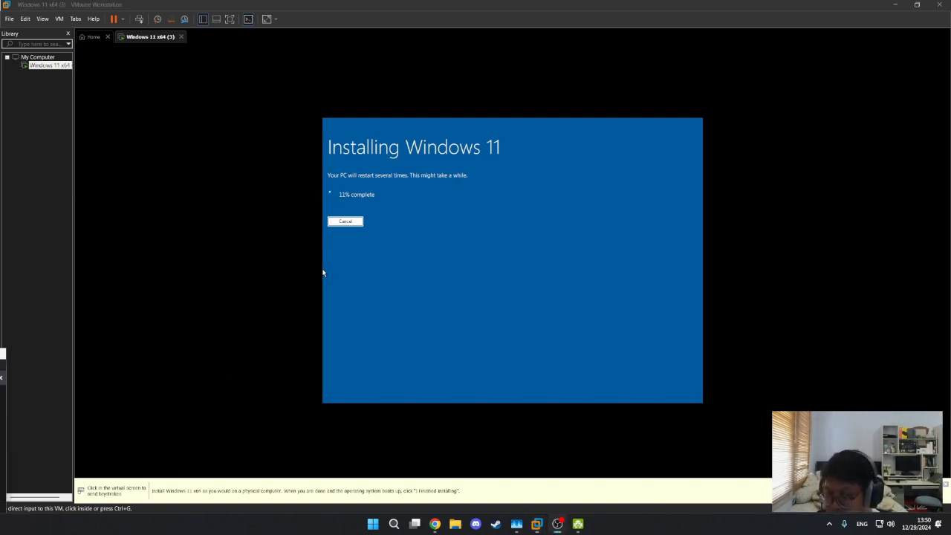
{"action": "left_click", "coordinate": [409, 399]}
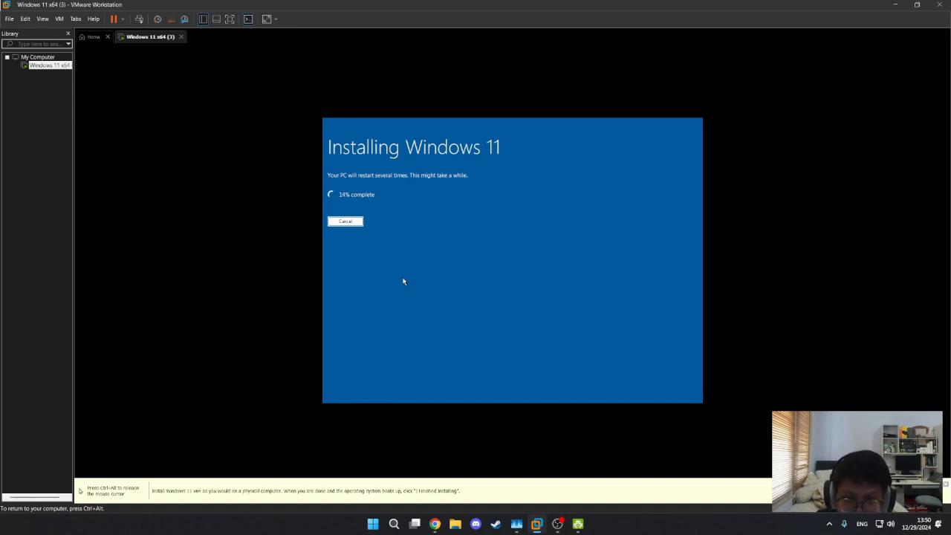
{"action": "key", "text": "ctrl+alt"}
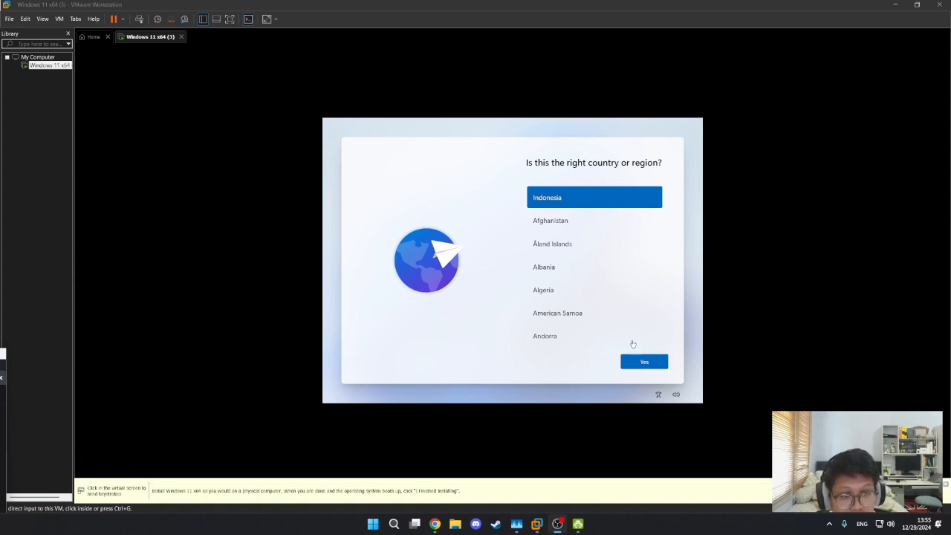
- Confirm Indonesia as the country or region and US as the keyboard layout
{"action": "left_click", "coordinate": [589, 265]}
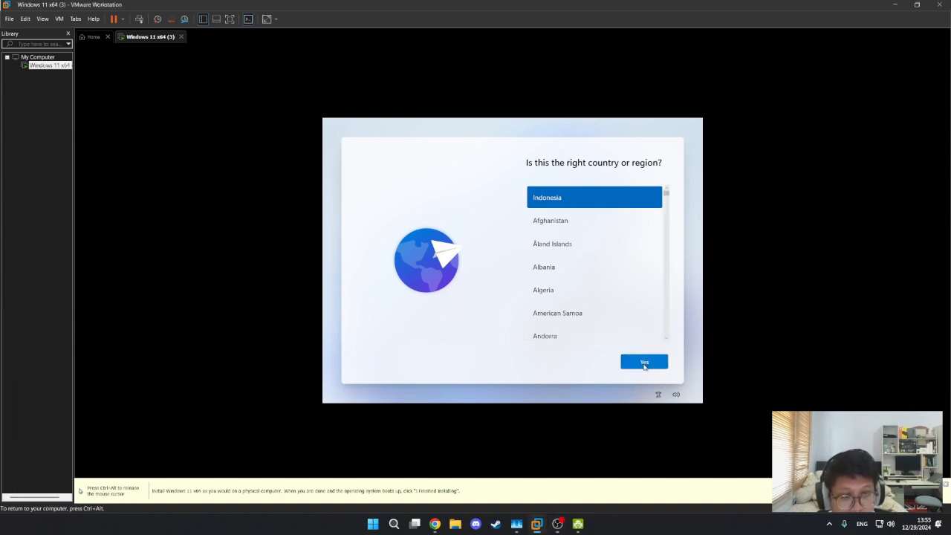
{"action": "left_click", "coordinate": [644, 364]}
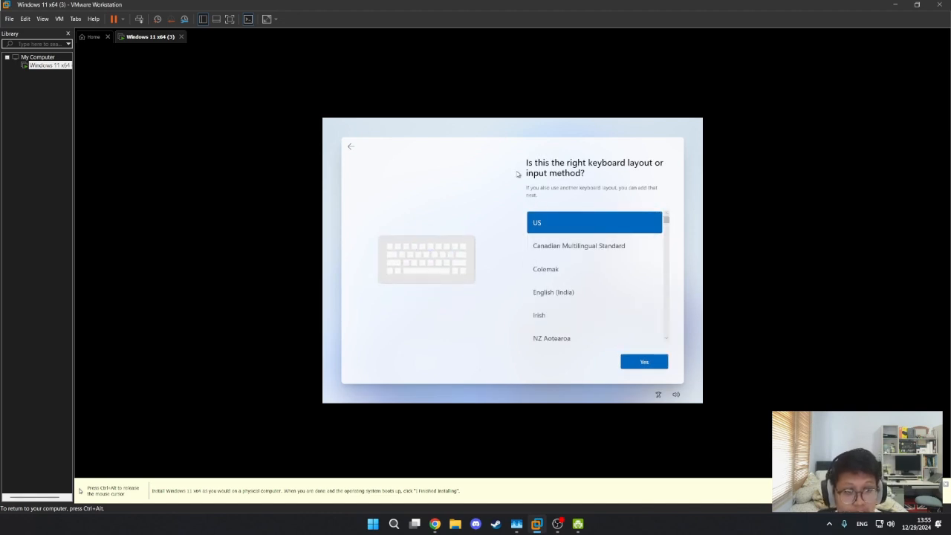
{"action": "left_click", "coordinate": [638, 364]}
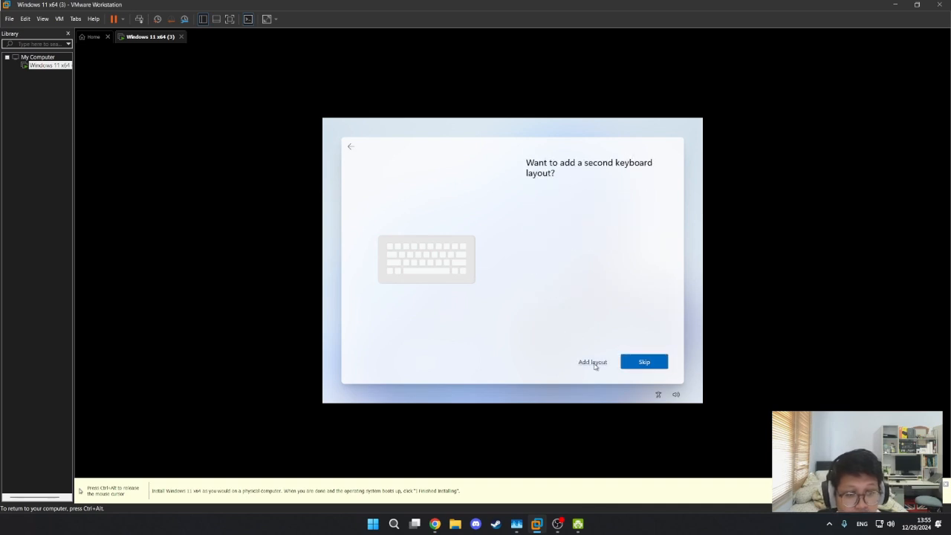
- Skip adding a second keyboard layout and skip naming the device in the Windows 11 setup
{"action": "left_click", "coordinate": [653, 364]}
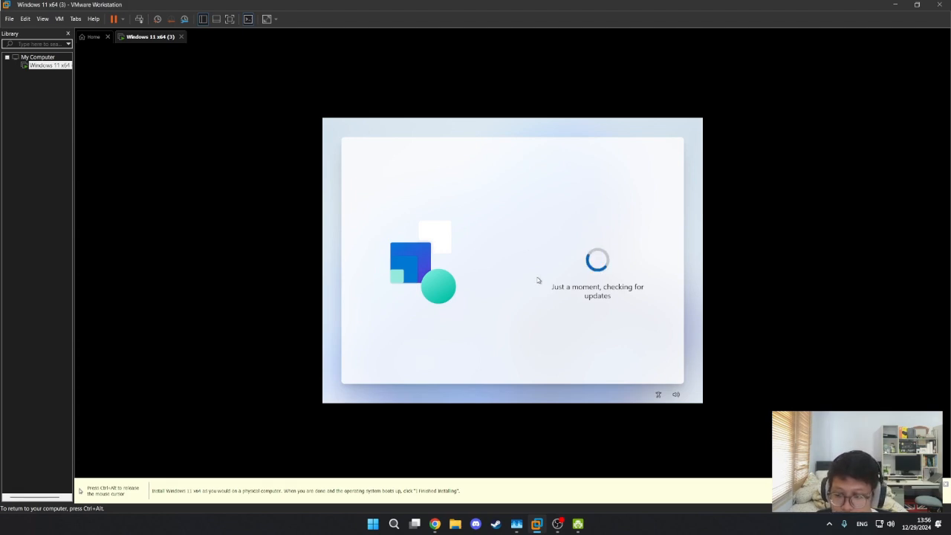
{"action": "key", "text": "ctrl+alt"}
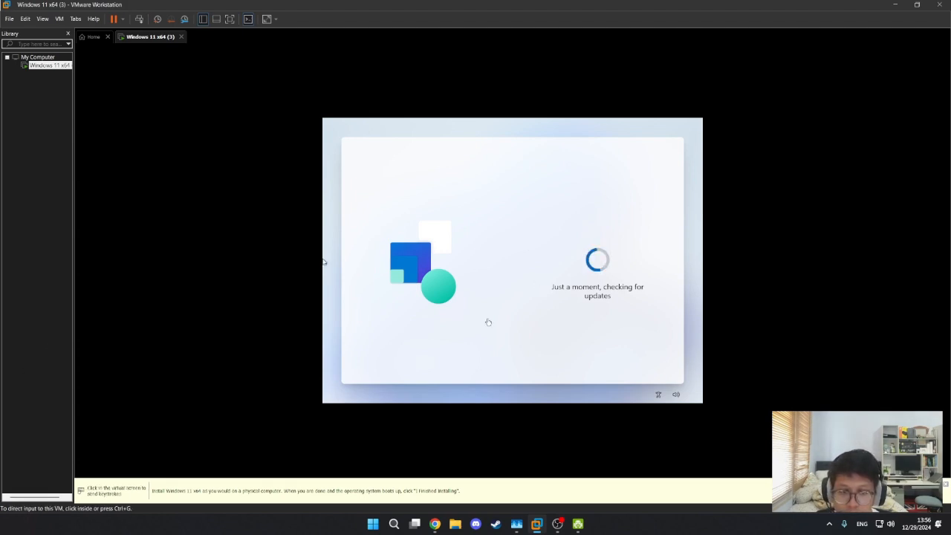
{"action": "left_click", "coordinate": [540, 303]}
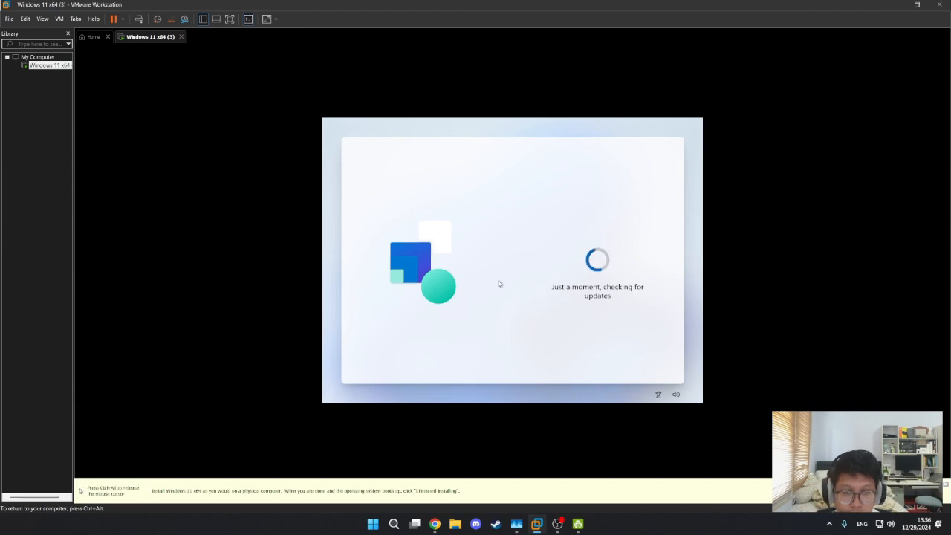
{"action": "key", "text": "ctrl+alt"}
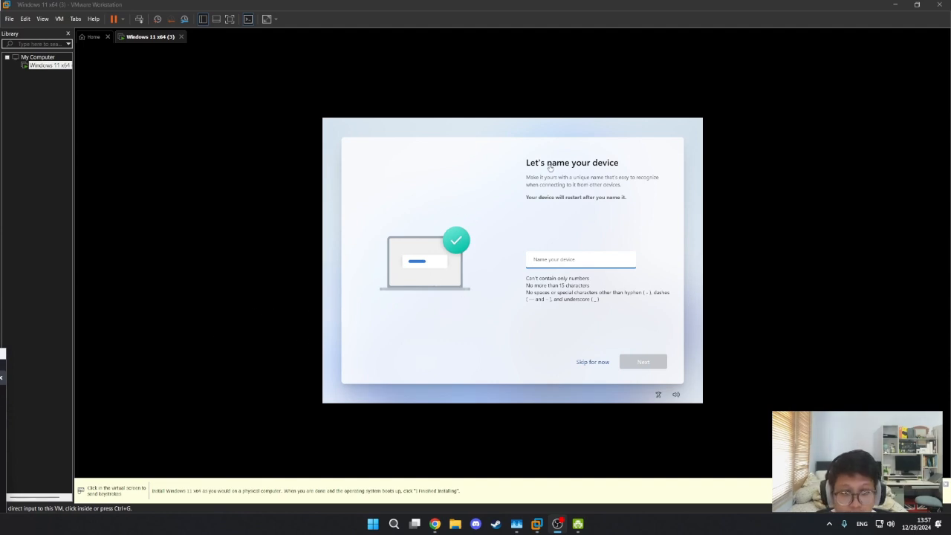
{"action": "left_click", "coordinate": [570, 193]}
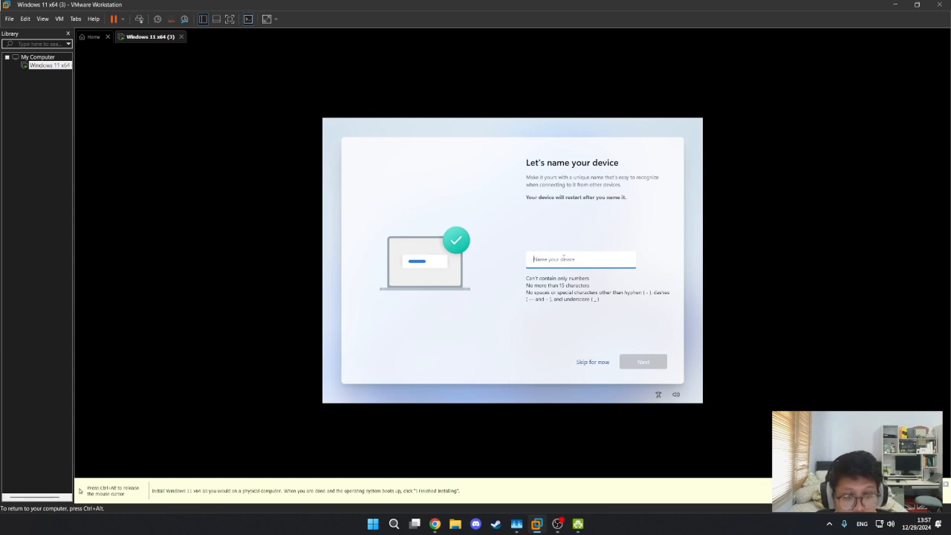
{"action": "left_click", "coordinate": [592, 361]}
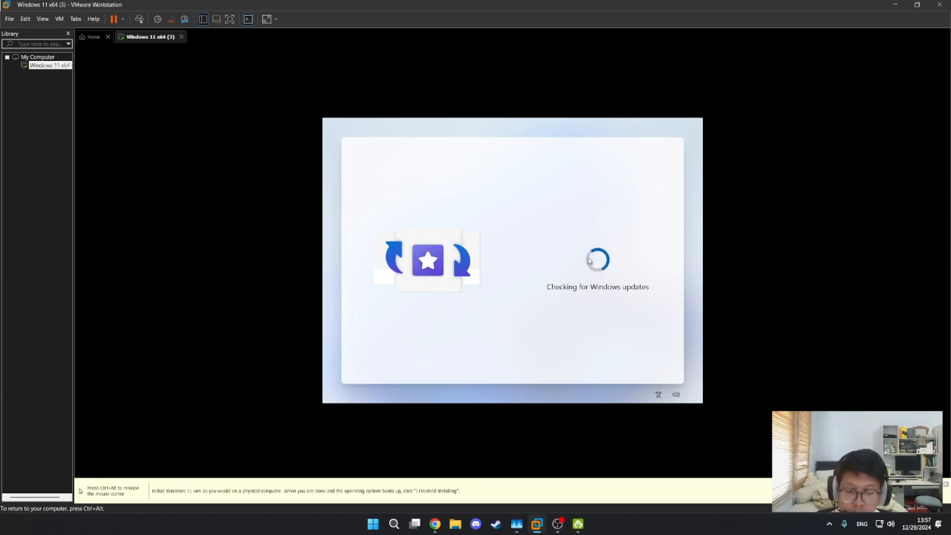
{"action": "key", "text": "ctrl+alt"}
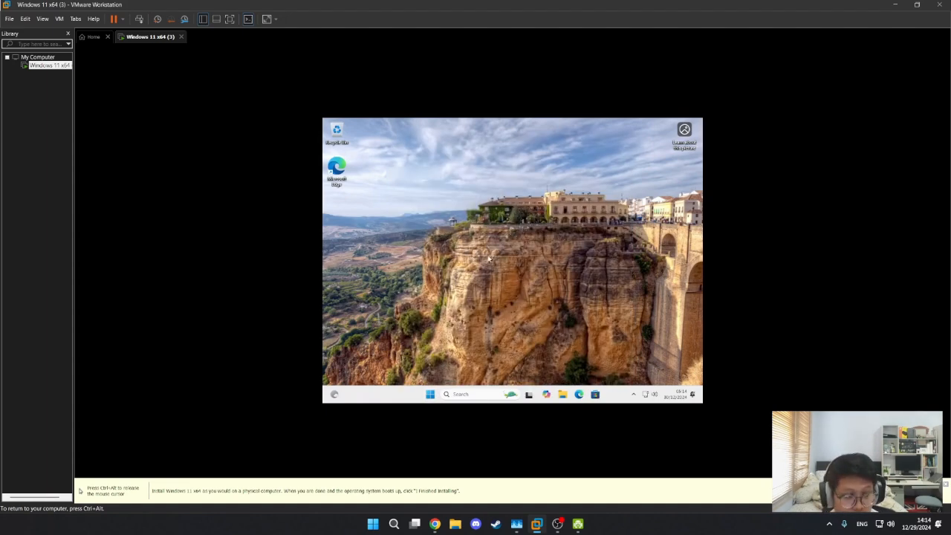
{"action": "right_click", "coordinate": [453, 251]}
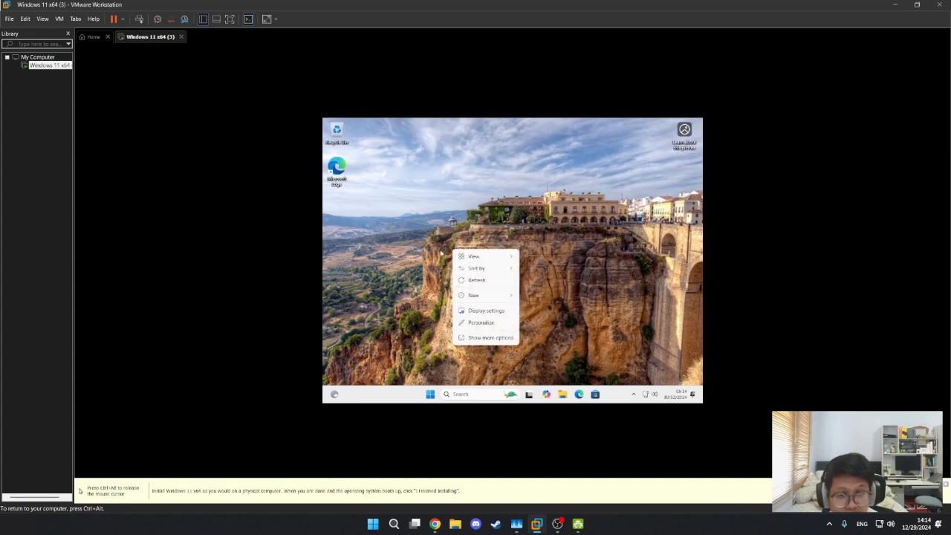
{"action": "left_click", "coordinate": [483, 314]}
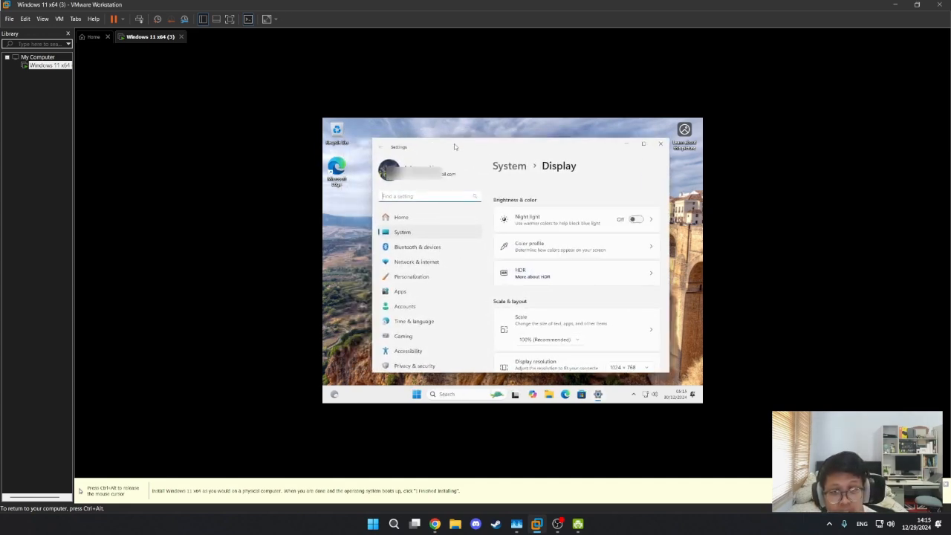
{"action": "left_click", "coordinate": [642, 138]}
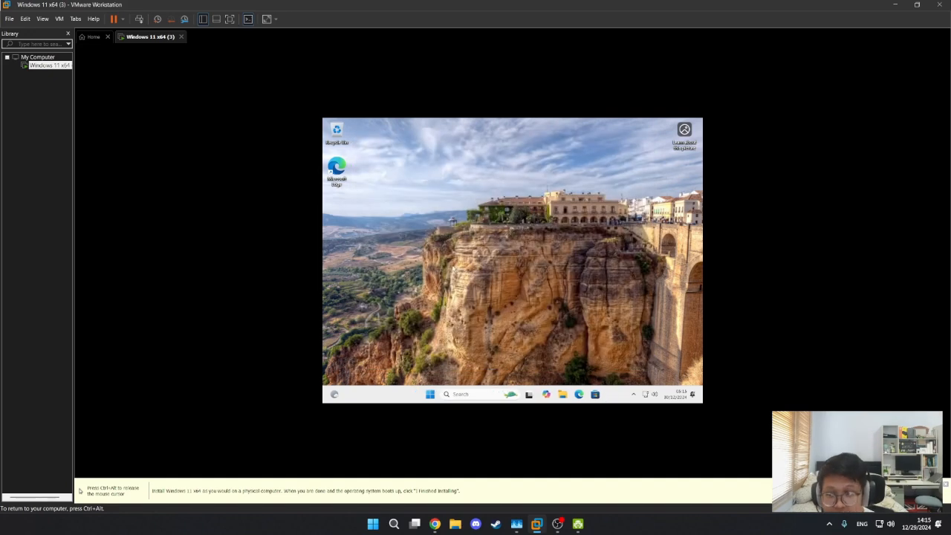
- Set the virtual machine's display resolution to 1920 × 1080, keep the change and close Settings
{"action": "right_click", "coordinate": [451, 269]}
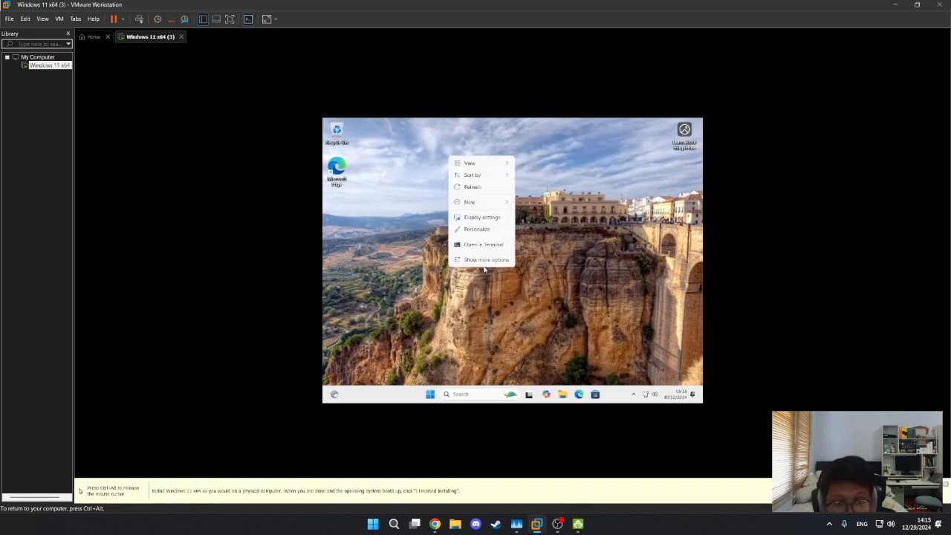
{"action": "left_click", "coordinate": [489, 218]}
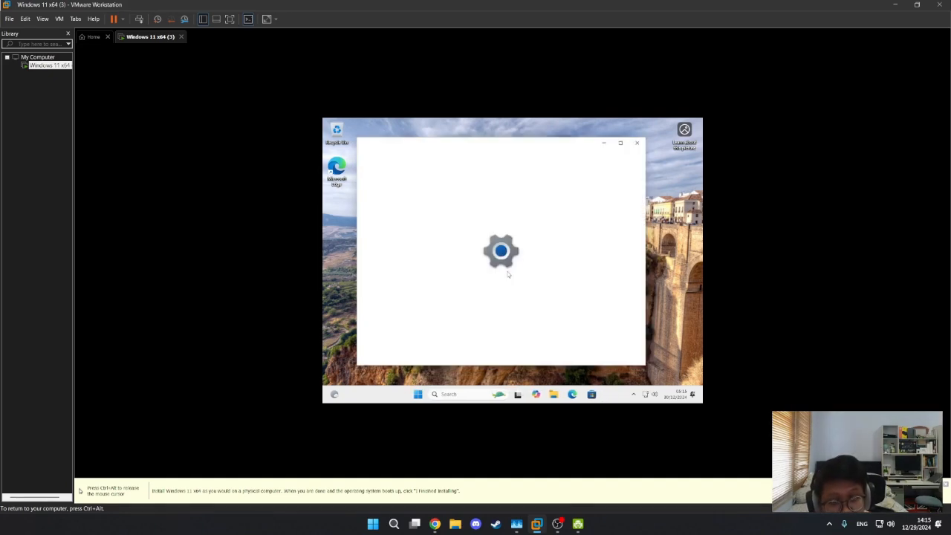
{"action": "scroll", "coordinate": [551, 280], "scroll_direction": "down", "scroll_amount": 3}
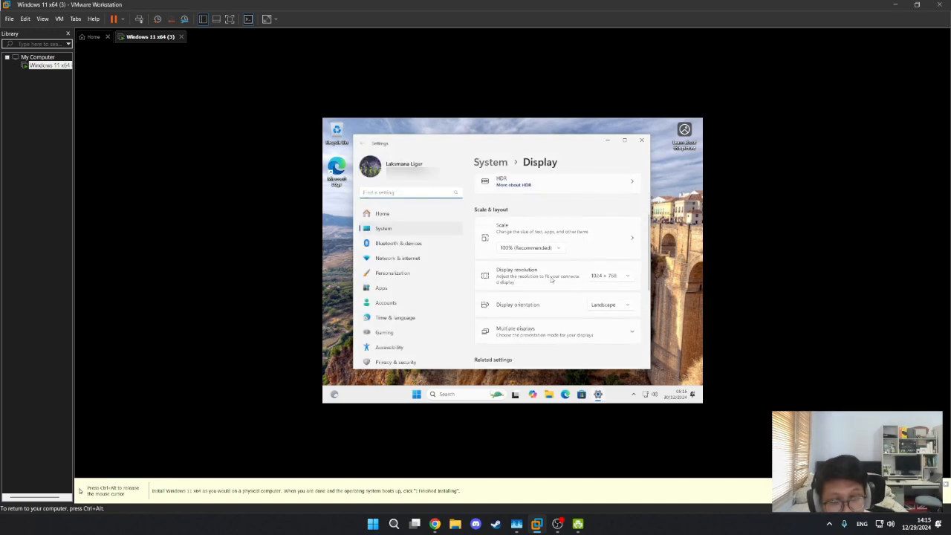
{"action": "left_click", "coordinate": [626, 277]}
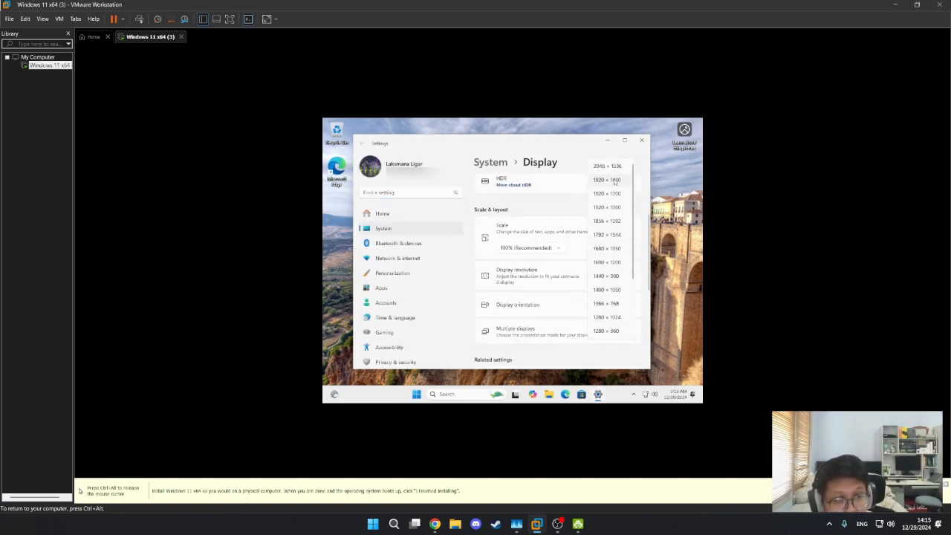
{"action": "left_click", "coordinate": [614, 207]}
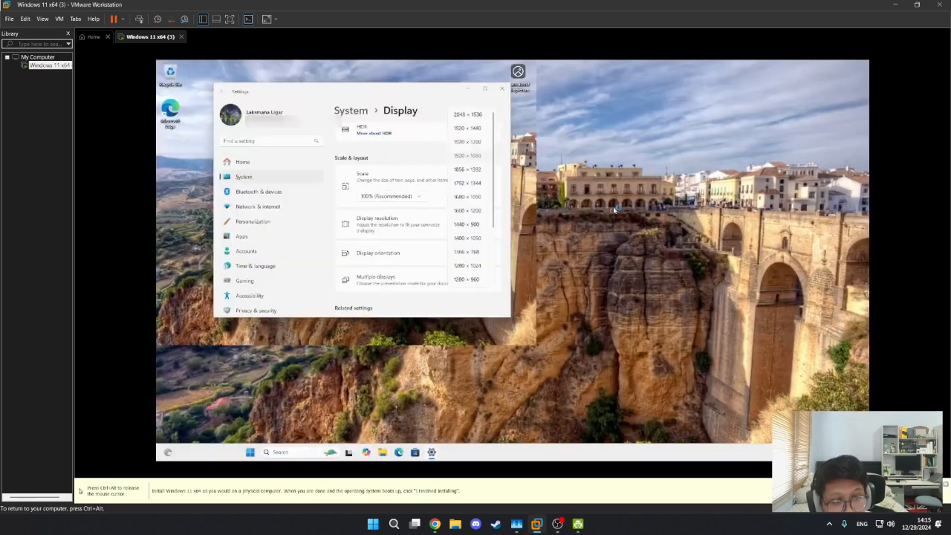
{"action": "left_click", "coordinate": [347, 221]}
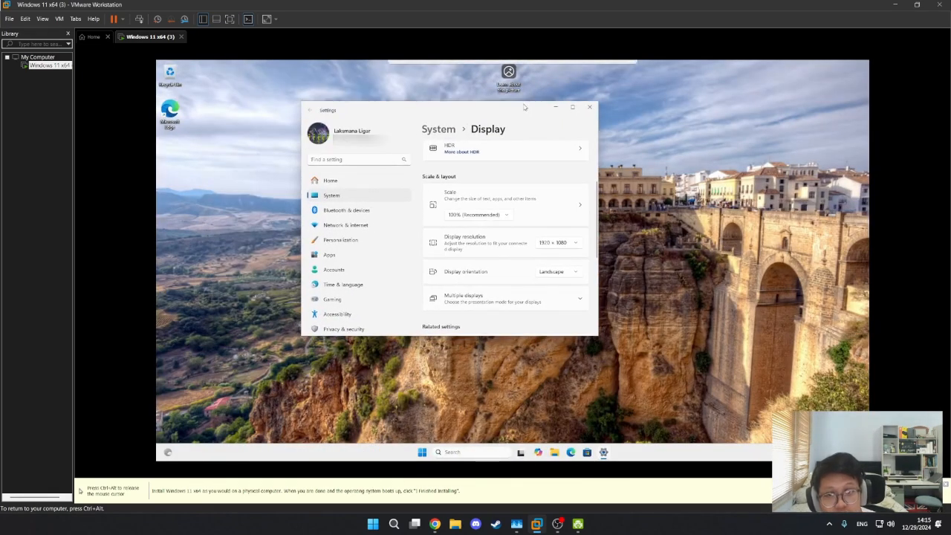
{"action": "left_click", "coordinate": [590, 108]}
- Examine the multiple displays options and the advanced display information in the virtual machine's display settings
{"action": "right_click", "coordinate": [432, 228]}
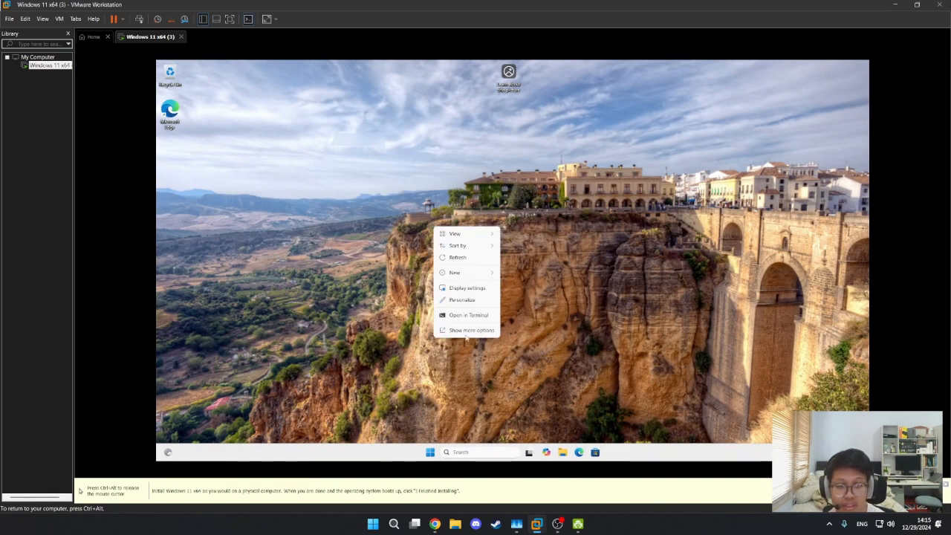
{"action": "left_click", "coordinate": [512, 294]}
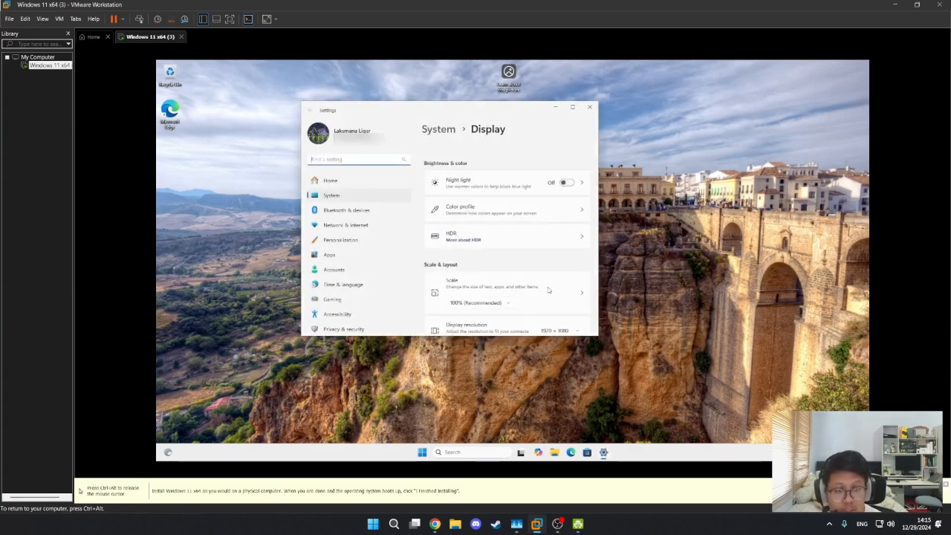
{"action": "scroll", "coordinate": [571, 297], "scroll_direction": "down", "scroll_amount": 3}
{"action": "left_click", "coordinate": [570, 299]}
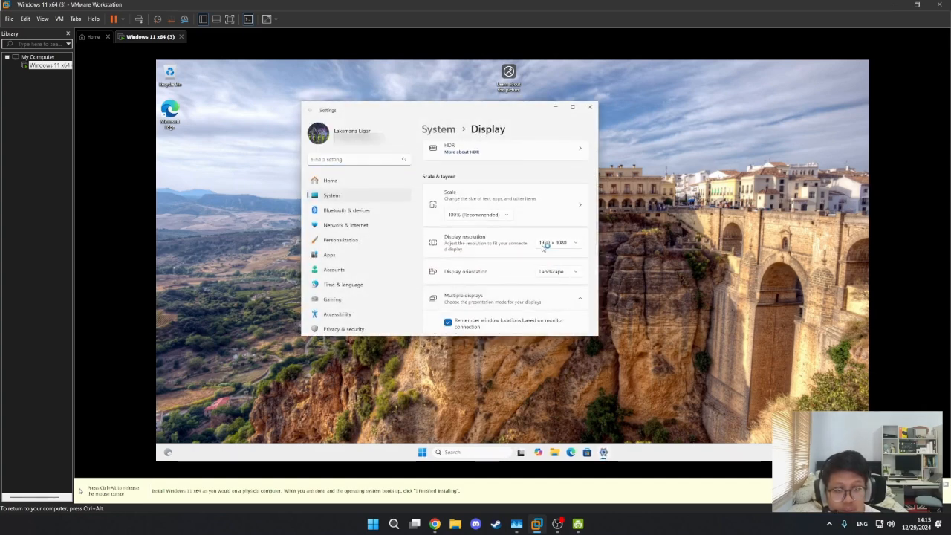
{"action": "scroll", "coordinate": [546, 249], "scroll_direction": "down", "scroll_amount": 5}
{"action": "left_click", "coordinate": [564, 296]}
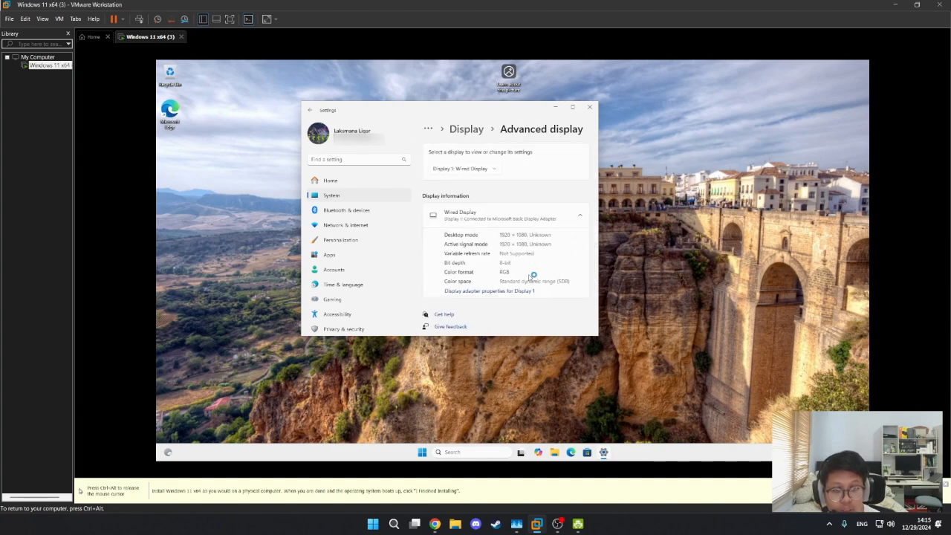
{"action": "left_click", "coordinate": [590, 107]}
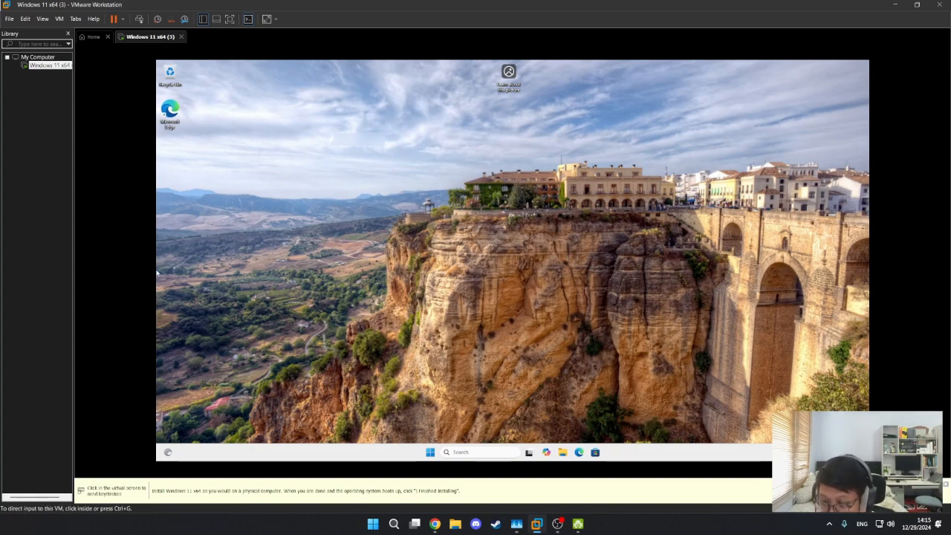
{"action": "left_click", "coordinate": [2, 461]}
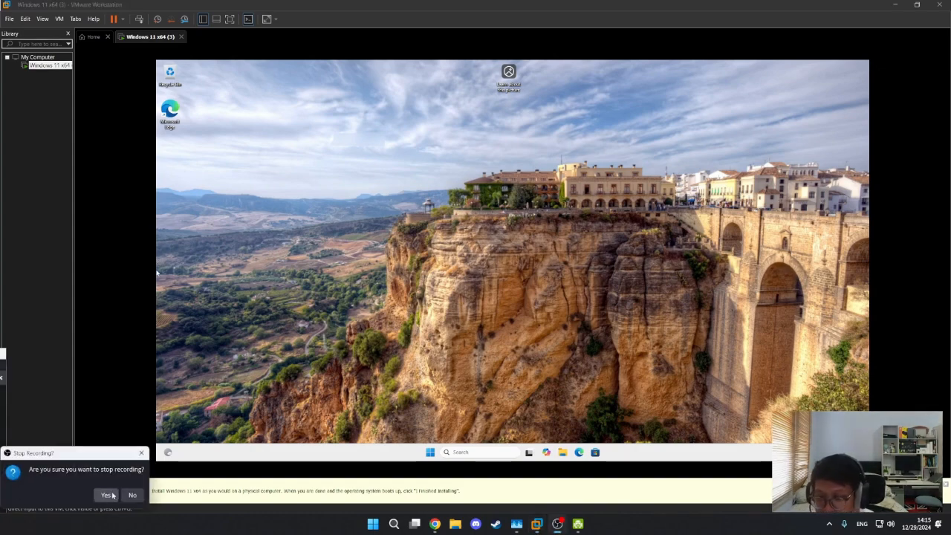
{"action": "left_click", "coordinate": [108, 495]}
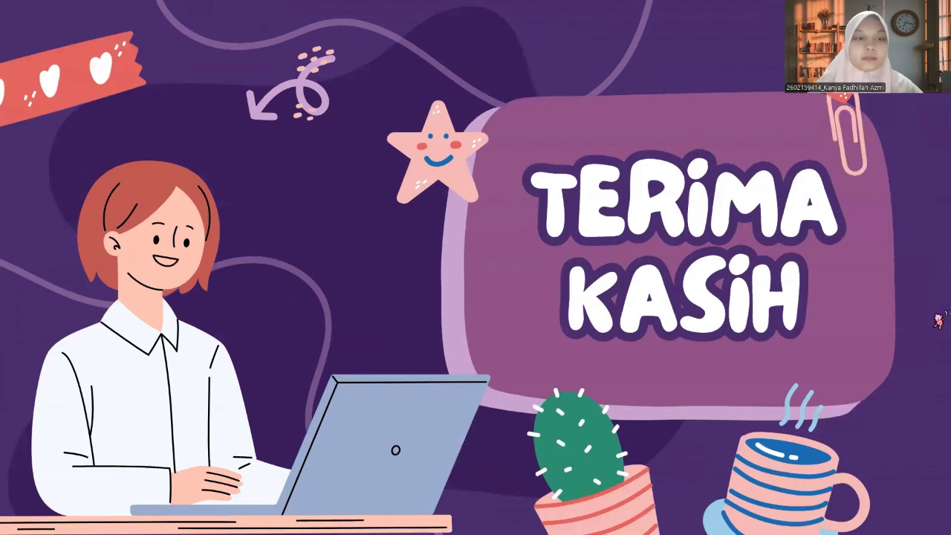